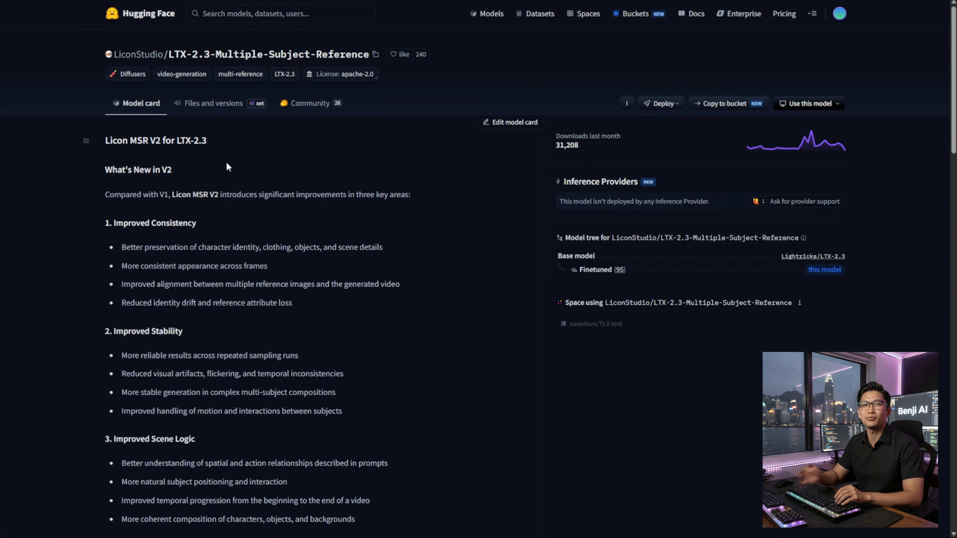
Read through the improvements, overview and usage notes on the Licon MSR V2 for LTX-2.3 model card
scroll(326, 358, down, 2)
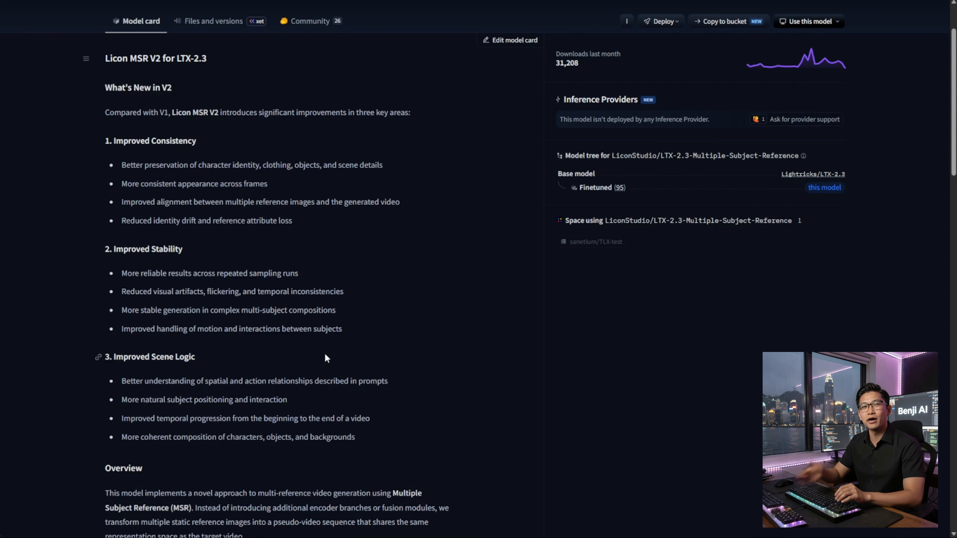
scroll(154, 296, down, 4)
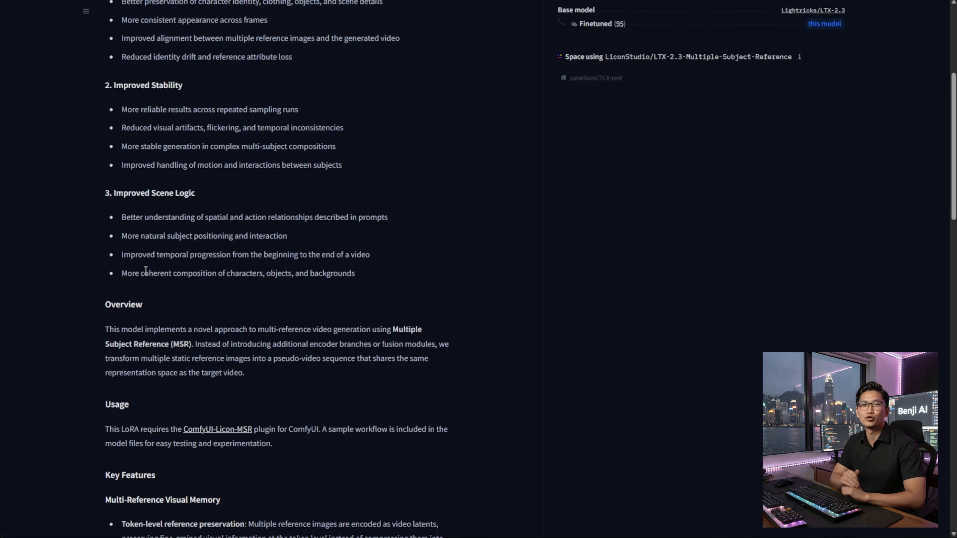
scroll(145, 270, up, 6)
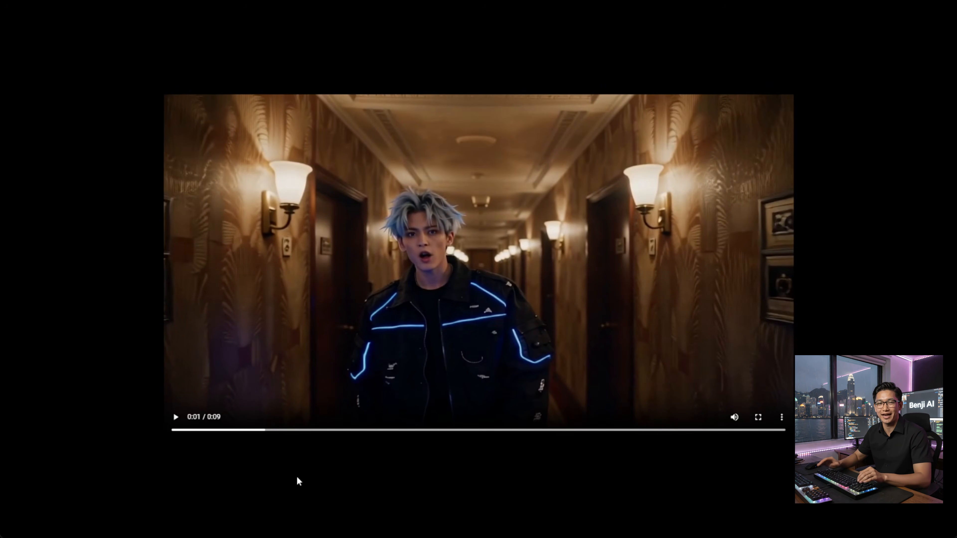
Play the sample clips of the silver-haired singer in the hotel corridor and on the rooftop, replaying part of the rooftop clip
click(179, 423)
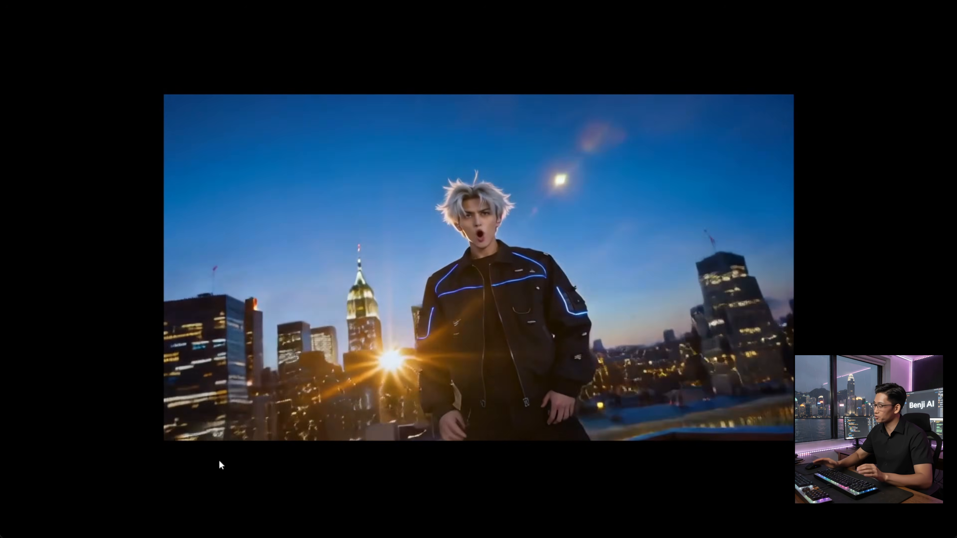
drag(415, 430, 379, 430)
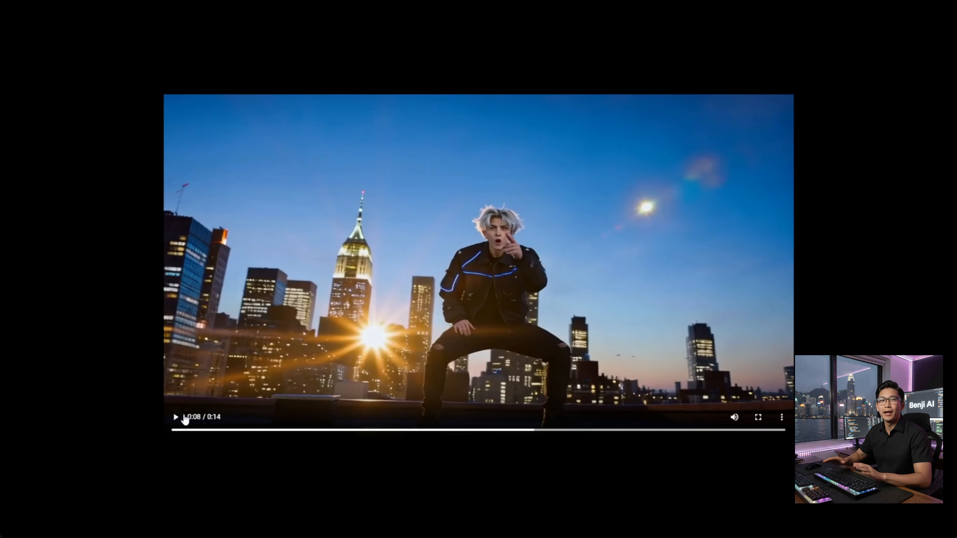
click(176, 417)
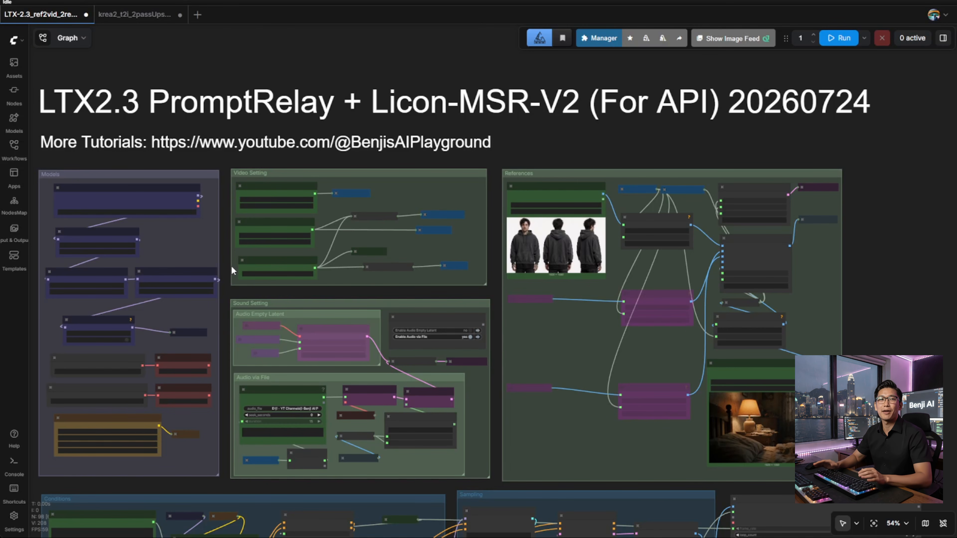
Inspect the Load LoRA node holding LTX-2.3-Licon-MSR-V2 and its neighbouring nodes in the Models group of the ComfyUI workflow
drag(231, 265, 247, 175)
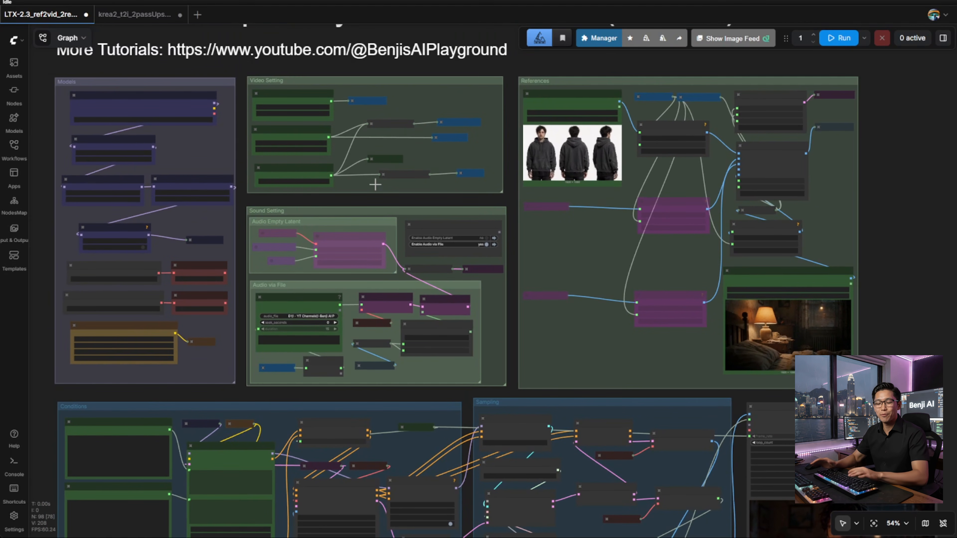
scroll(140, 120, up, 1)
click(140, 121)
scroll(208, 136, up, 15)
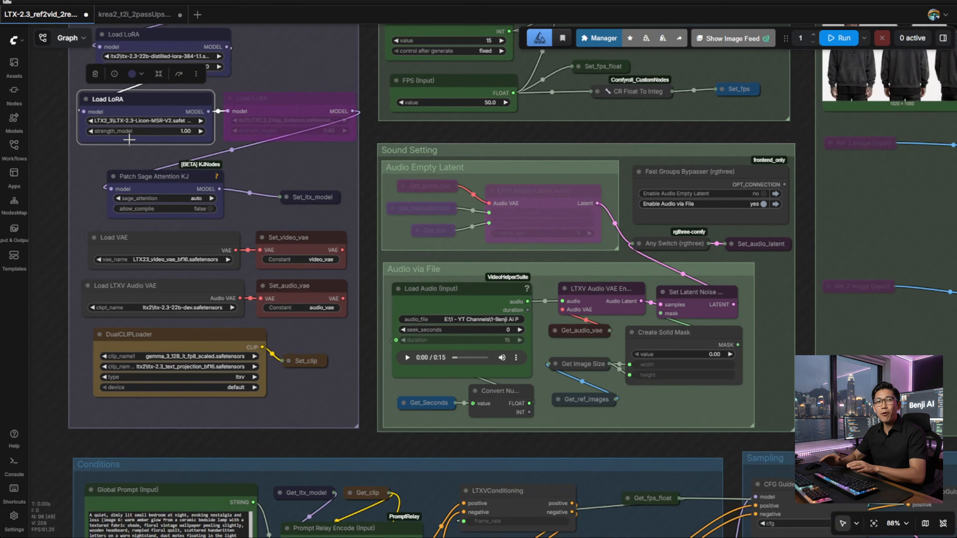
scroll(276, 337, up, 3)
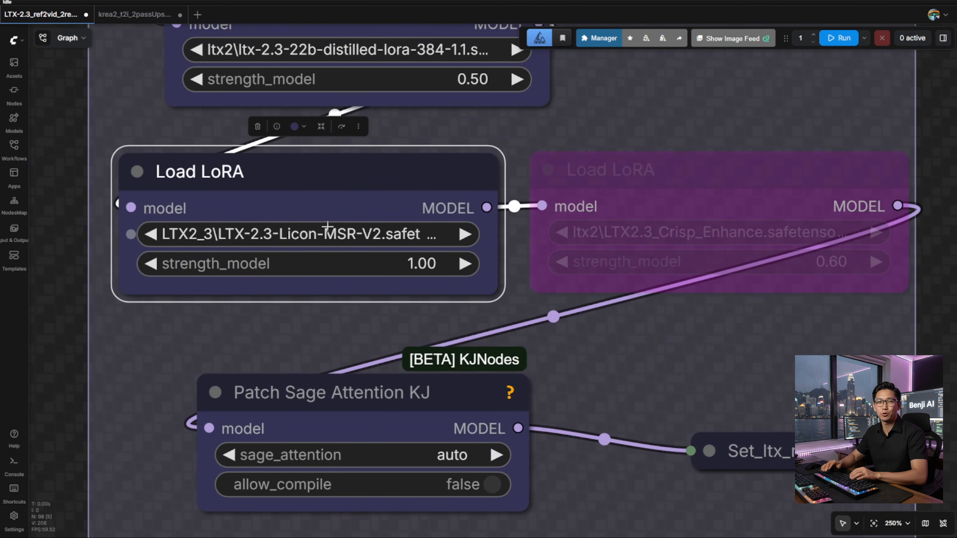
drag(518, 293, 546, 295)
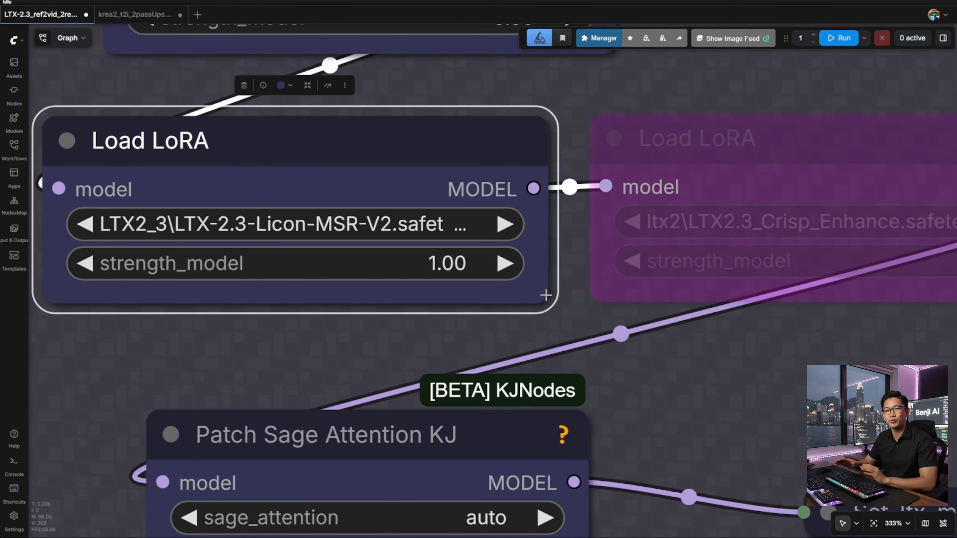
scroll(718, 374, down, 4)
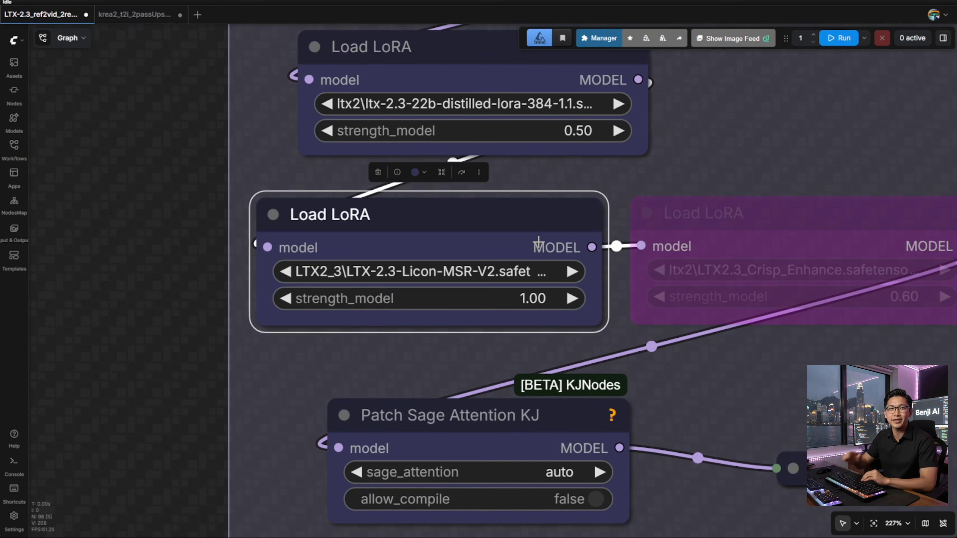
scroll(539, 241, down, 2)
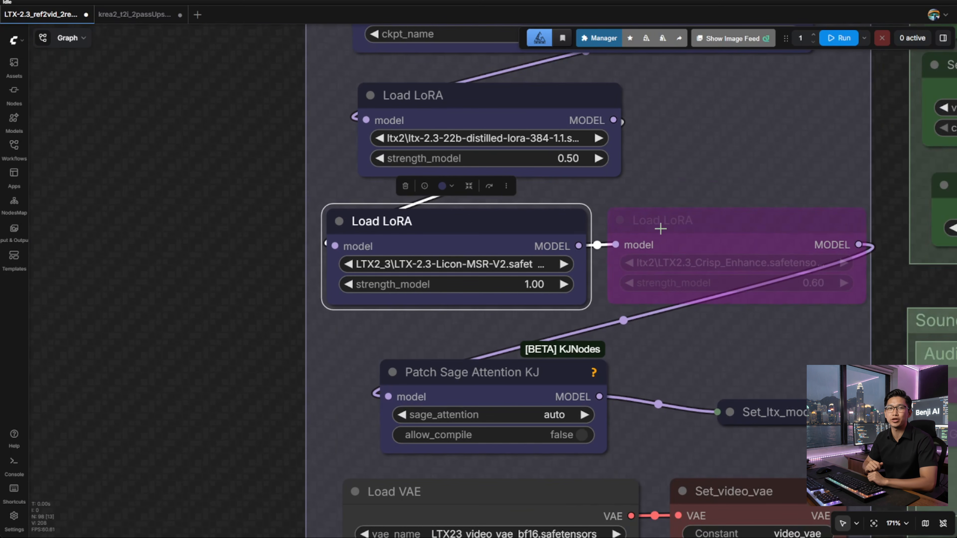
Set frame_count to 41 on the Licon MSR node in the References group
drag(726, 359, 105, 197)
drag(446, 174, 192, 175)
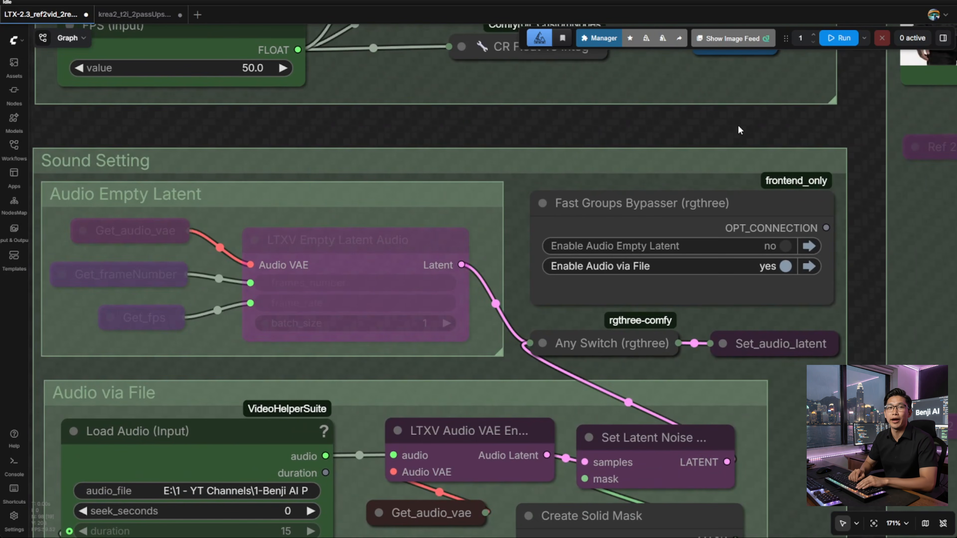
scroll(765, 132, down, 5)
drag(752, 130, 2, 236)
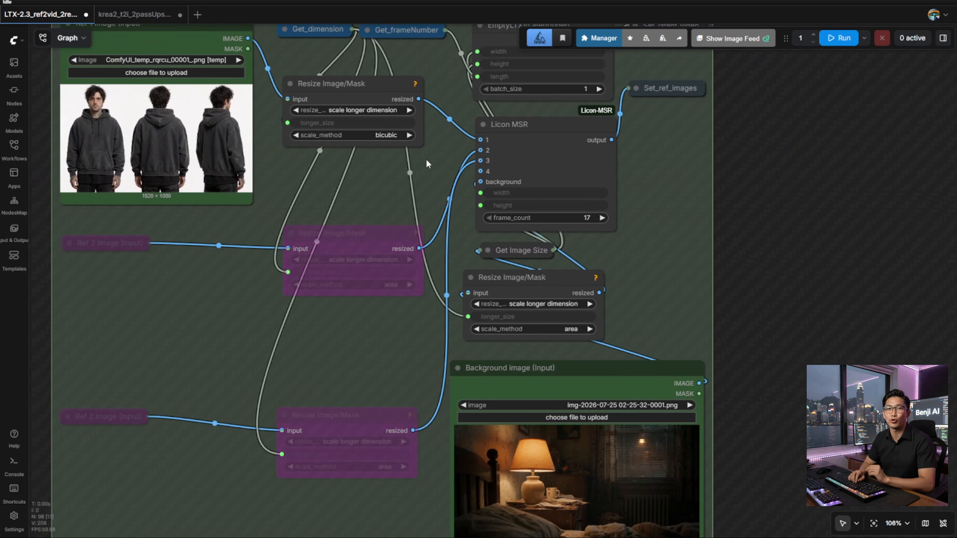
scroll(529, 162, up, 7)
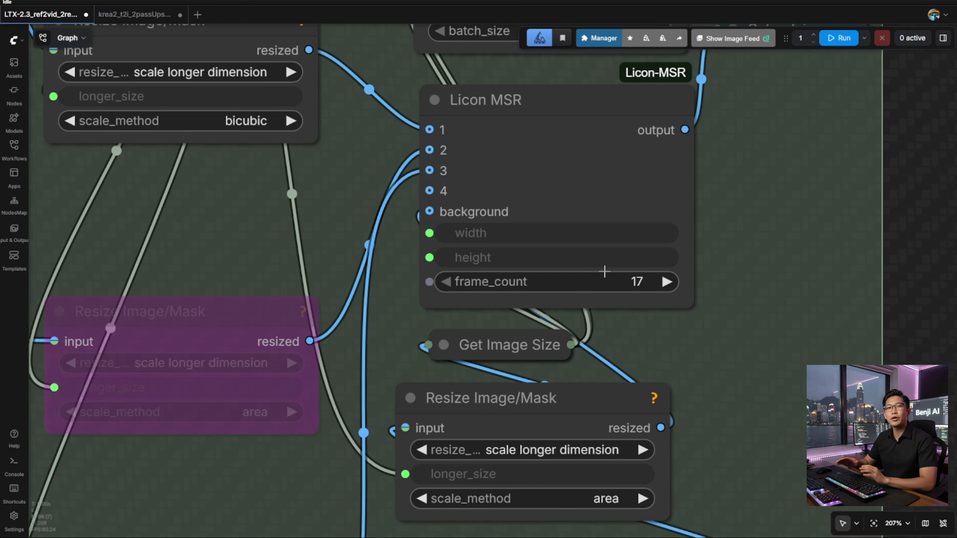
click(605, 283)
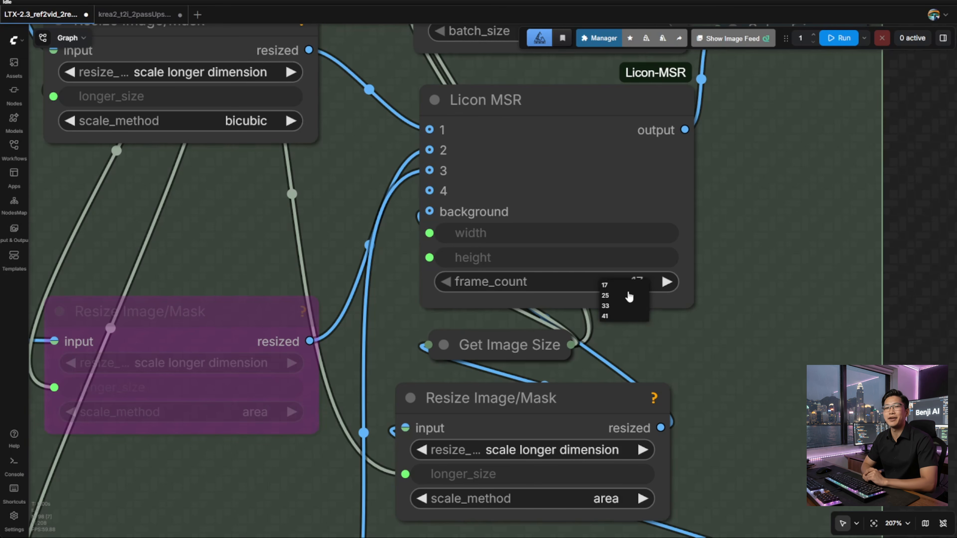
click(606, 317)
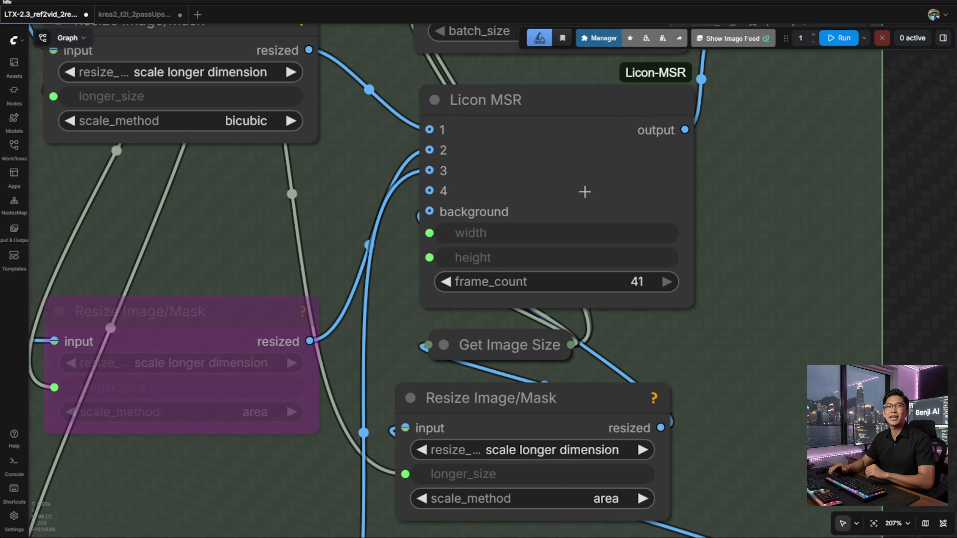
Set the Licon MSR node's frame_count to 17
scroll(585, 192, down, 10)
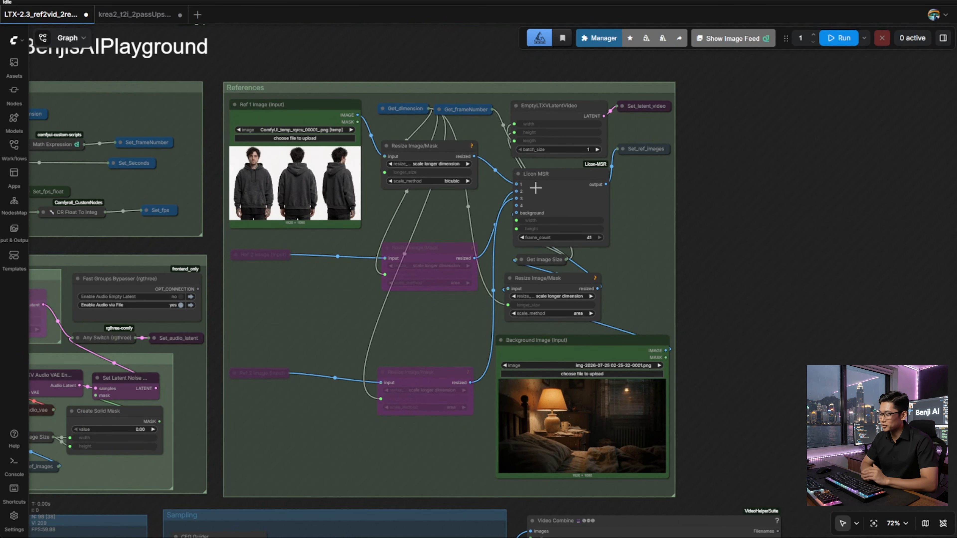
scroll(535, 187, up, 2)
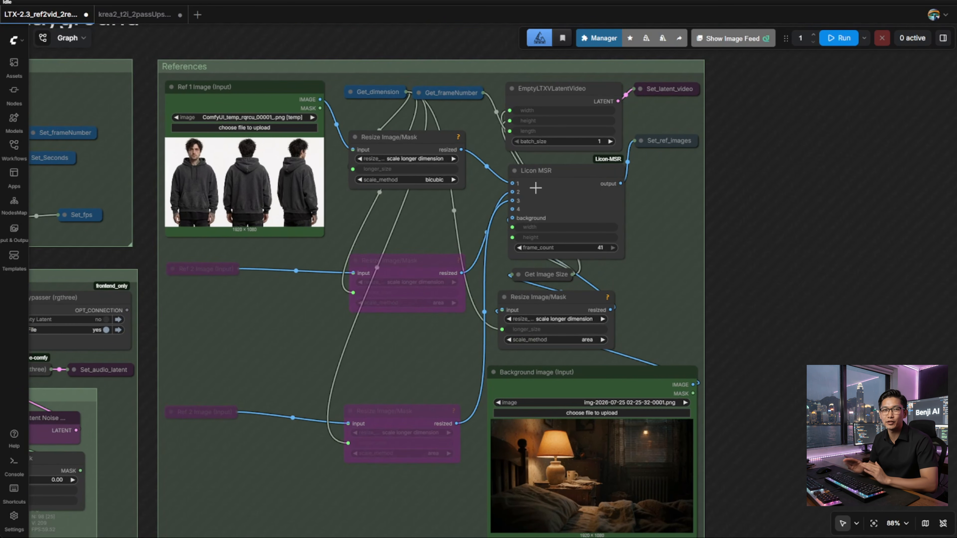
scroll(536, 188, up, 3)
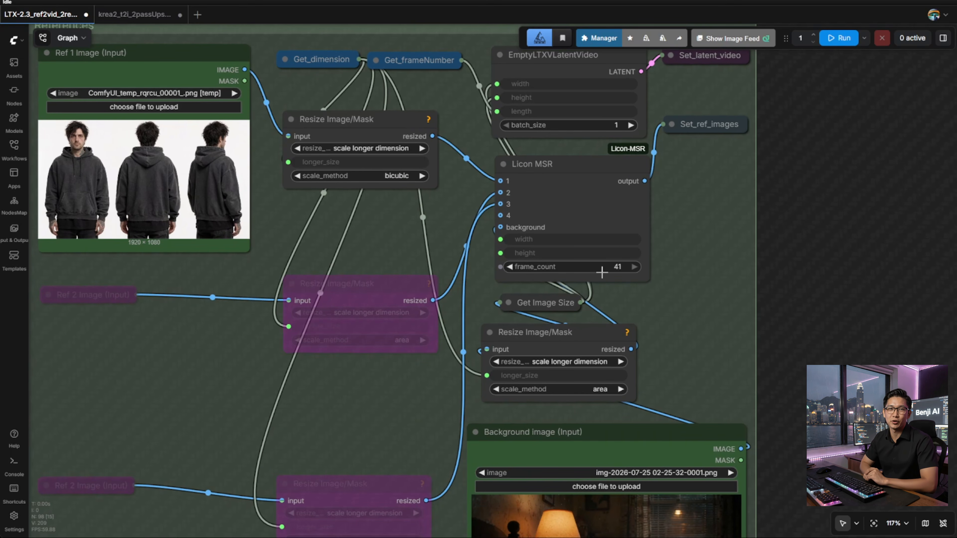
click(577, 267)
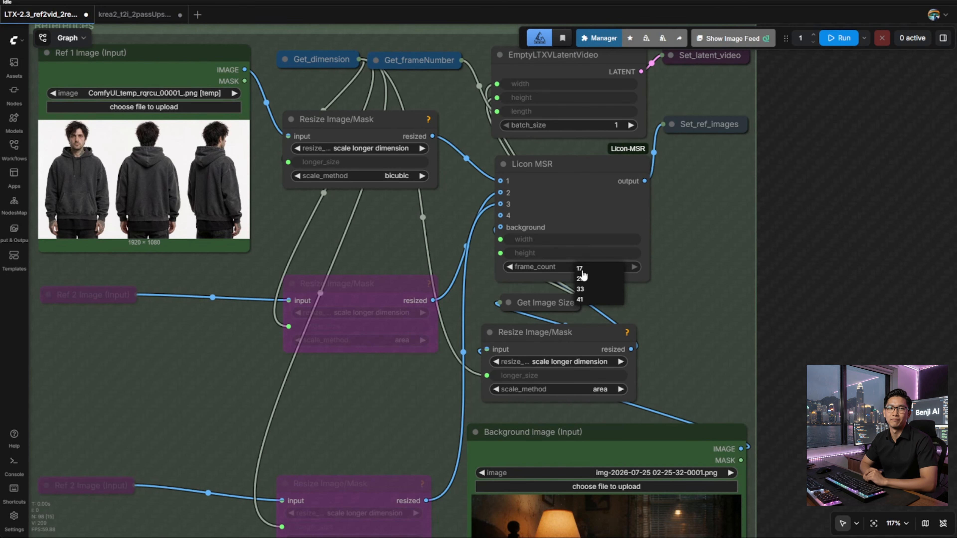
click(581, 269)
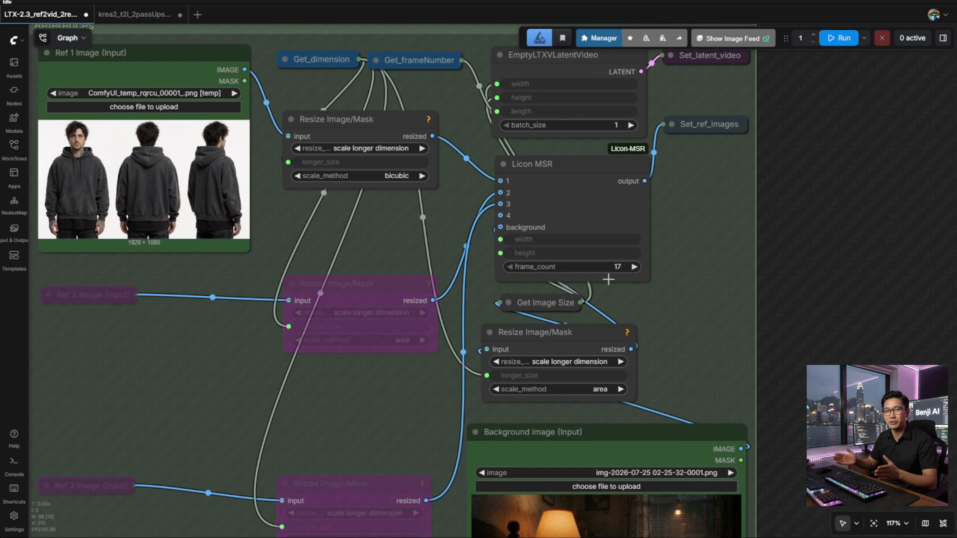
Switch to YouTube and play the LTX 2.3 Reference-to-Video Complete Setup Guide video
scroll(364, 348, down, 3)
drag(374, 226, 358, 28)
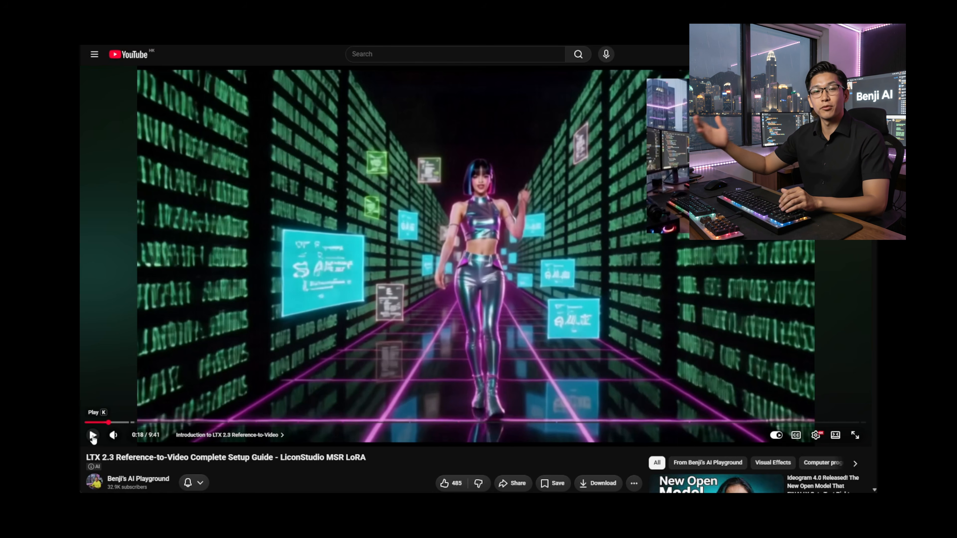
click(92, 437)
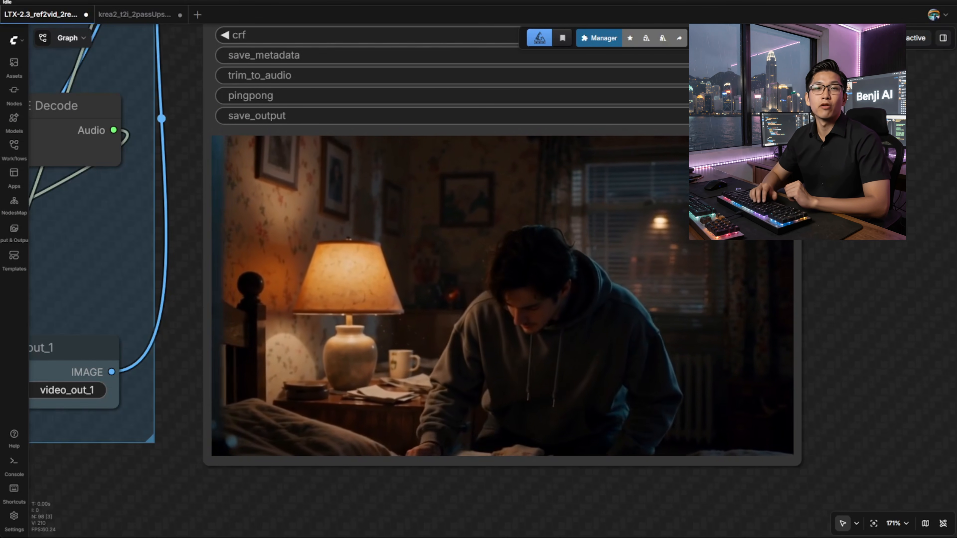
Examine the bedroom clip in the output preview up close, and advance the full video in the player to 0:09
scroll(891, 351, up, 2)
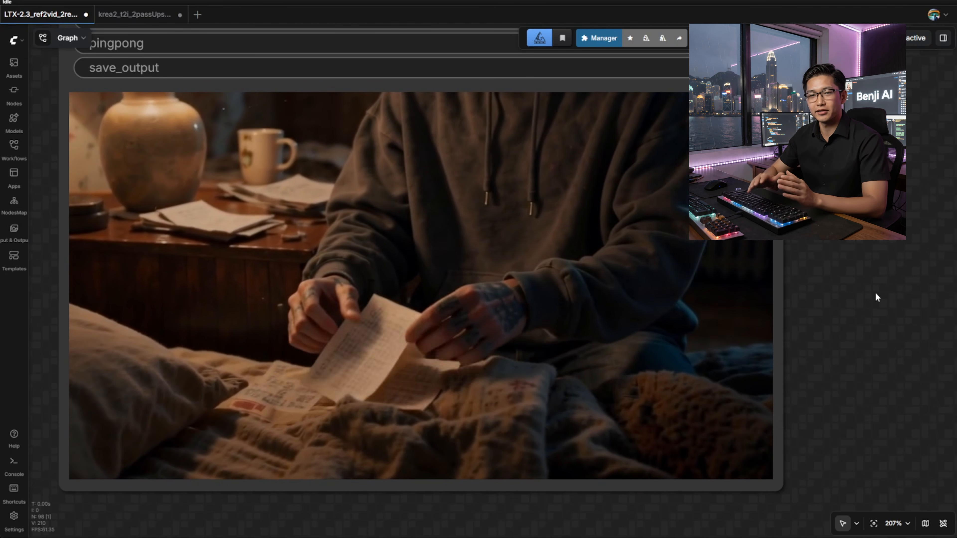
drag(862, 262, 879, 326)
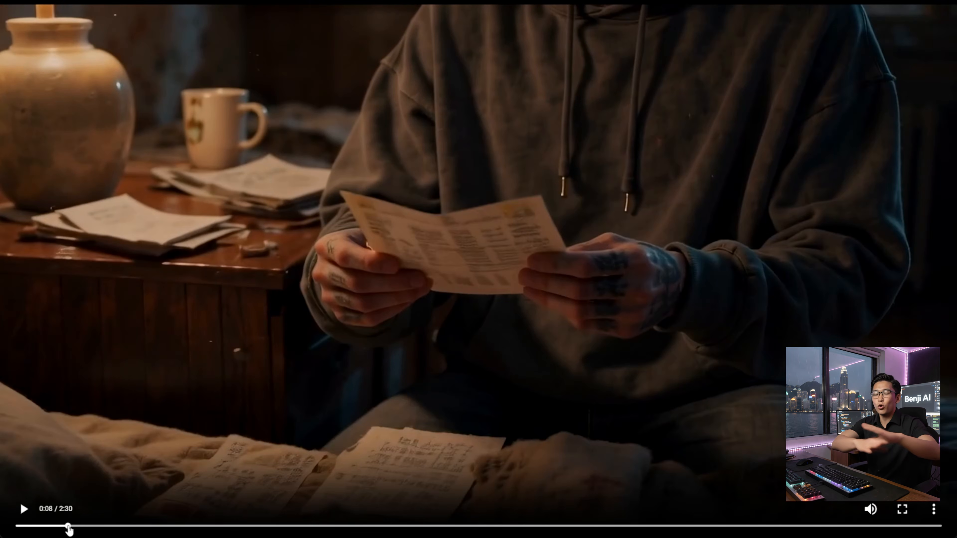
drag(66, 528, 79, 529)
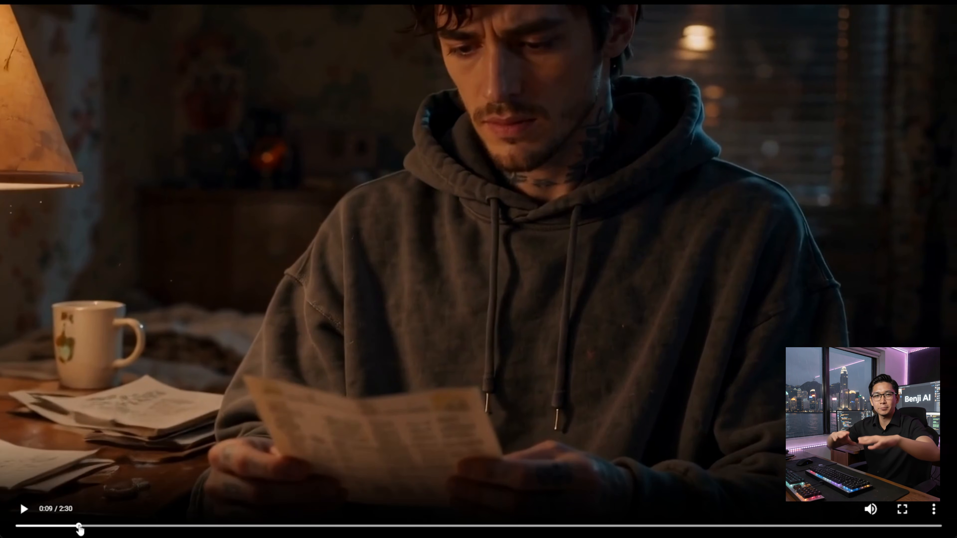
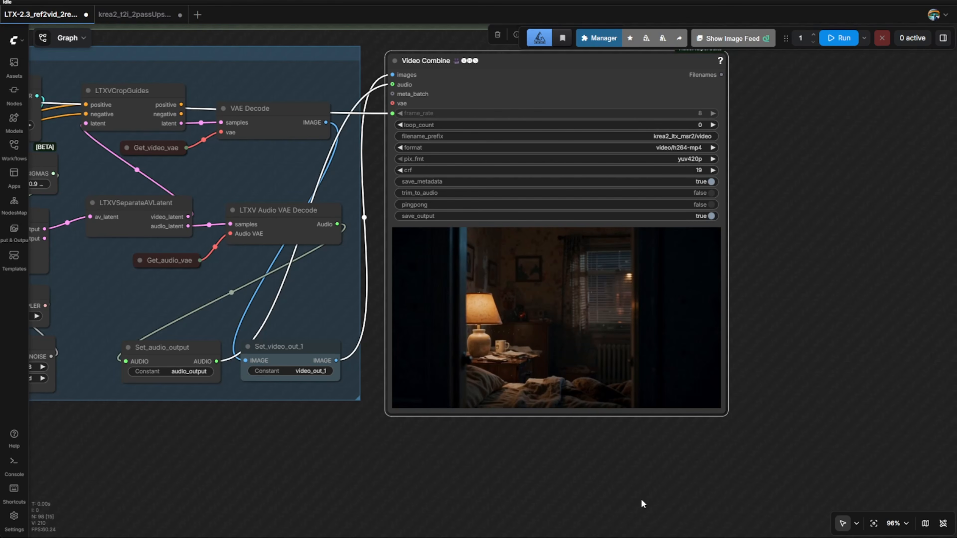
Resume the video preview on the Video Combine node in ComfyUI
scroll(571, 483, up, 5)
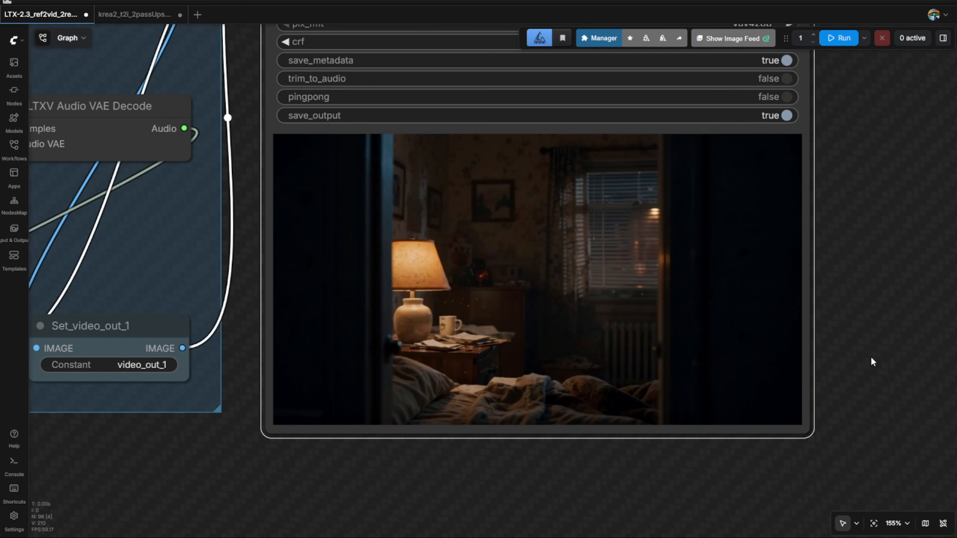
scroll(897, 322, down, 3)
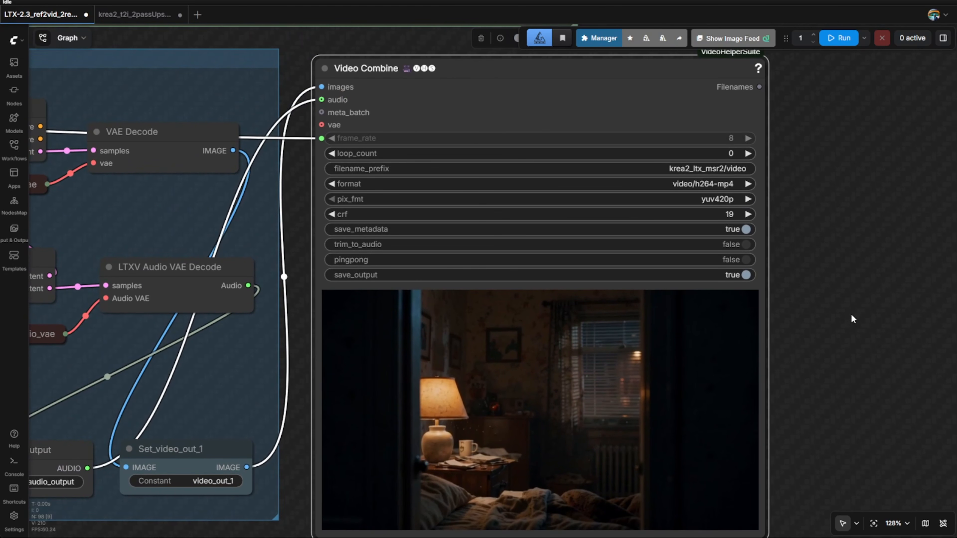
drag(860, 310, 855, 291)
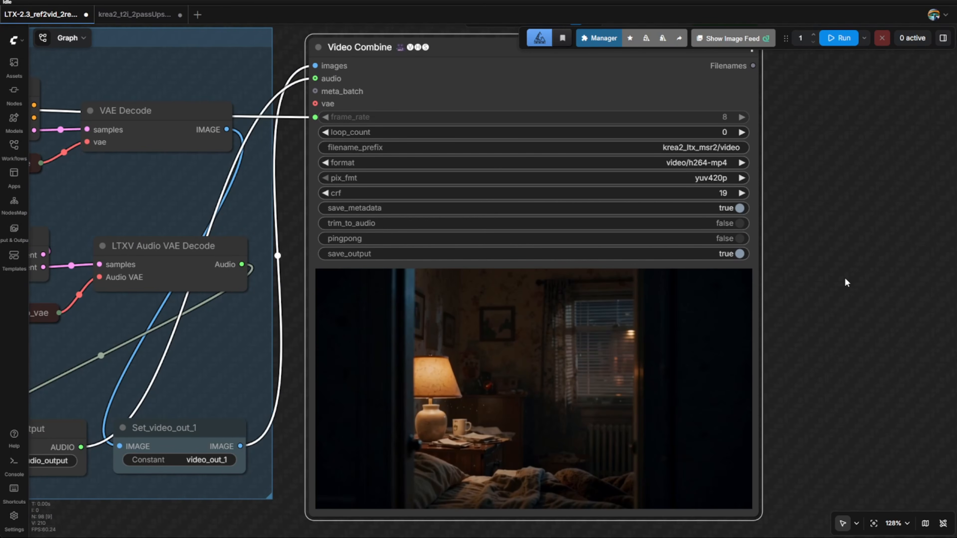
right_click(579, 88)
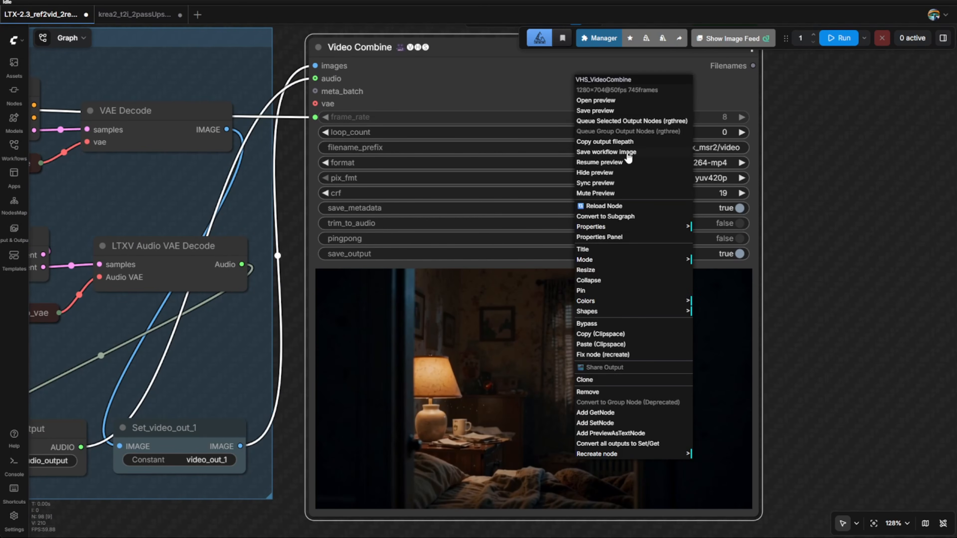
click(606, 163)
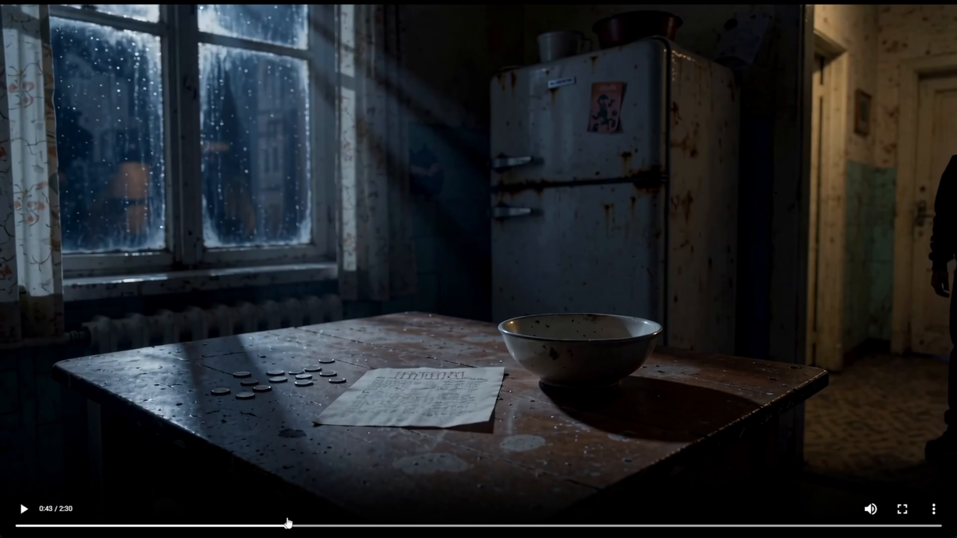
Move the full video to the kitchen scene at 0:43 and pause its playback at 0:51
drag(293, 519, 287, 519)
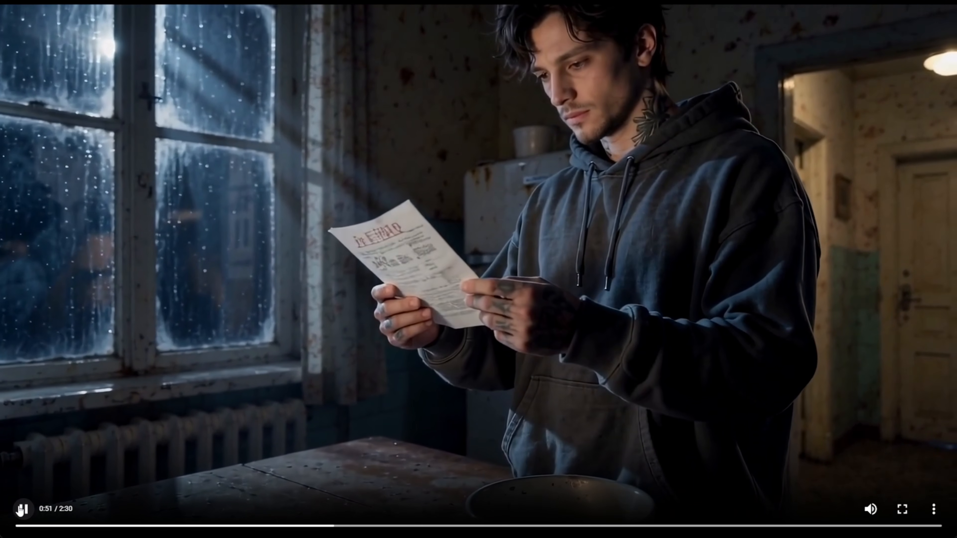
click(21, 510)
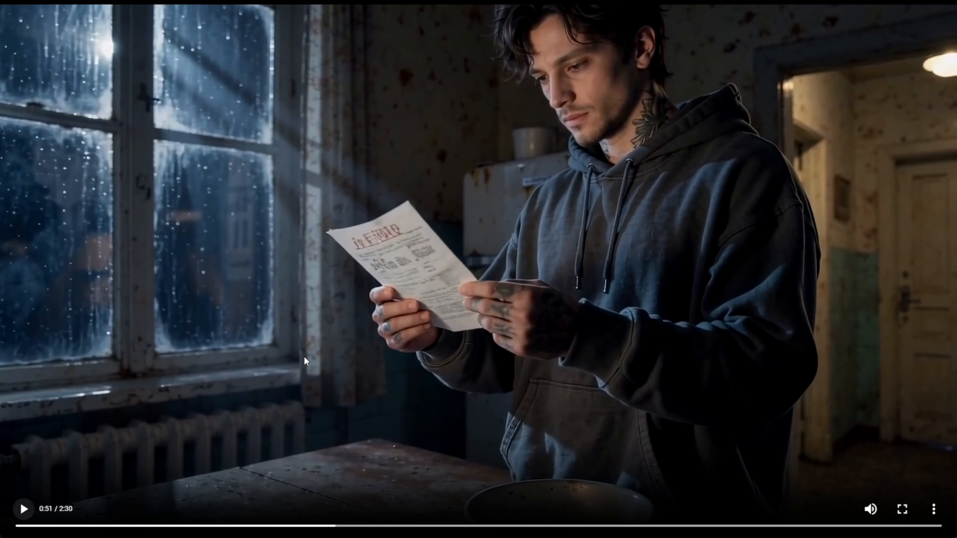
Resume playback of the full video from the kitchen scene at 0:51
click(21, 512)
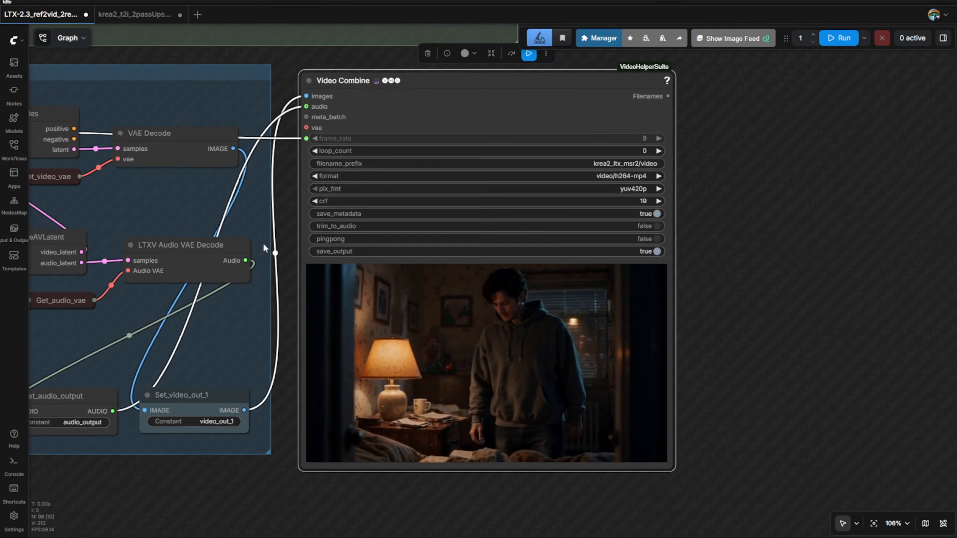
Position the V2 video node beside the Video Combine node, leaving a gap between them, and select Video Combine
scroll(265, 248, down, 6)
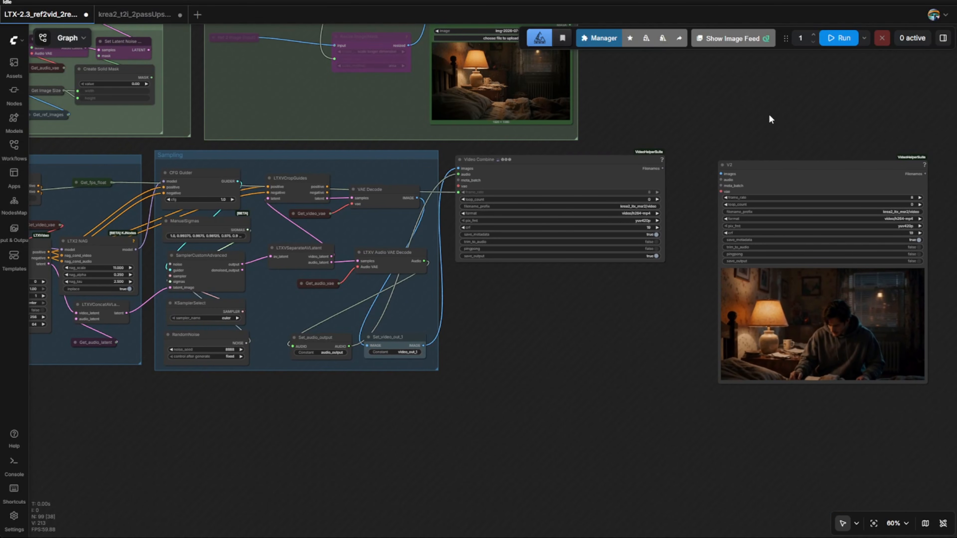
scroll(792, 206, up, 4)
drag(564, 410, 361, 376)
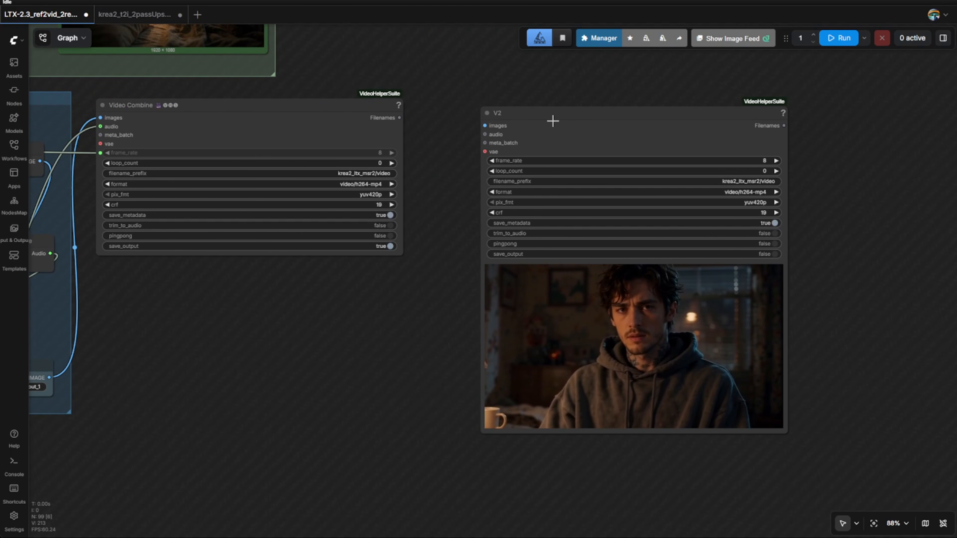
drag(553, 121, 582, 116)
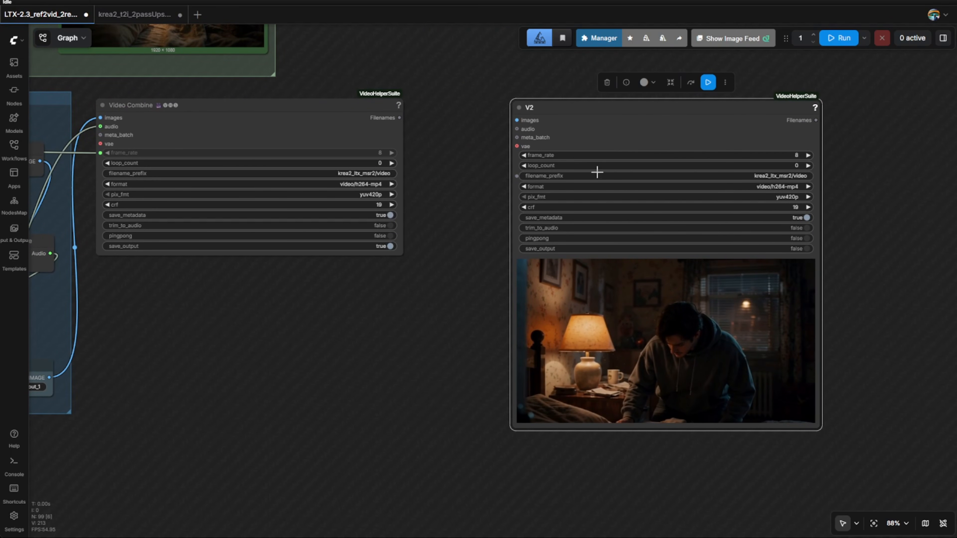
drag(646, 118, 618, 117)
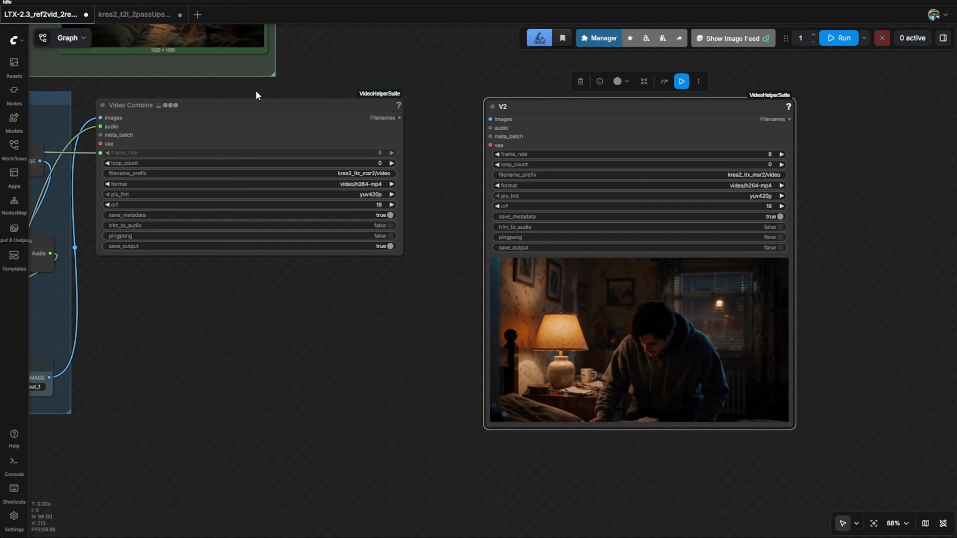
drag(256, 94, 528, 111)
click(515, 119)
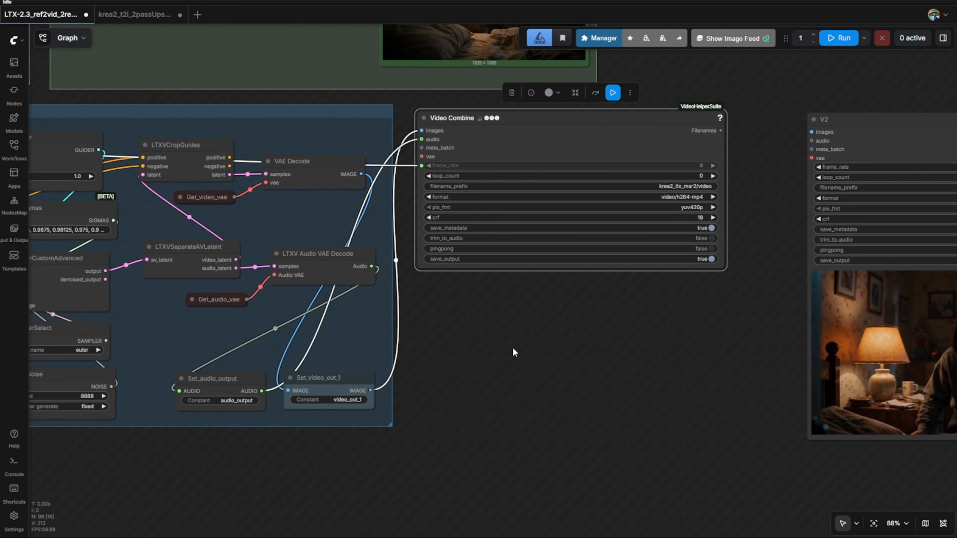
Load LTX-2.3-Licon-MSR-V1.safetensors in the Load LoRA node that precedes the bypassed Crisp Enhance LoRA
drag(513, 349, 569, 368)
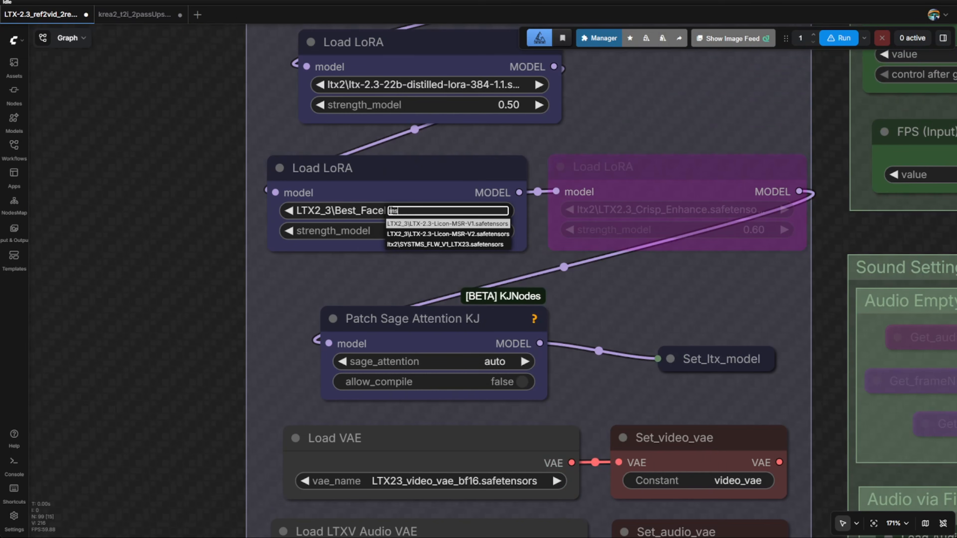
text(r)
click(468, 222)
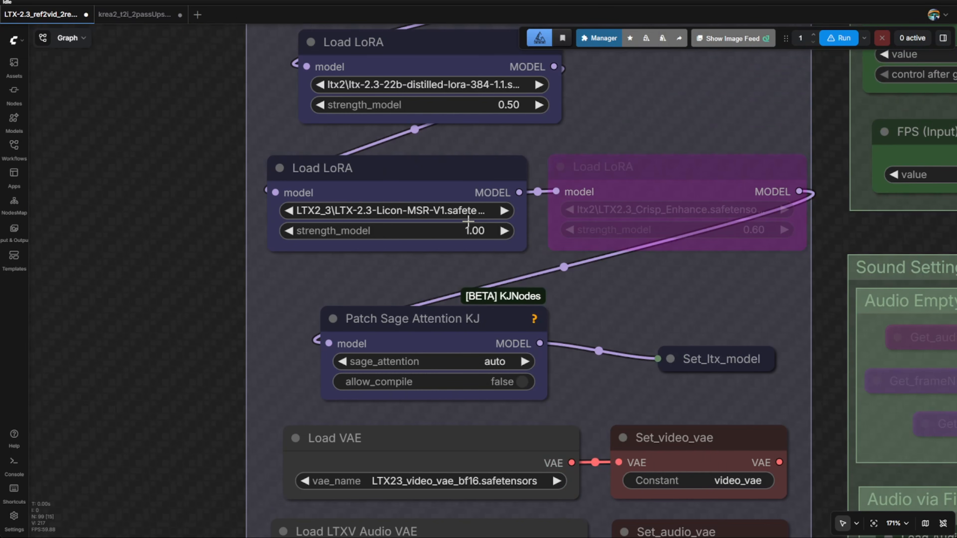
Execute the workflow only up to the selected Video Combine output node
scroll(432, 242, up, 3)
drag(550, 253, 568, 250)
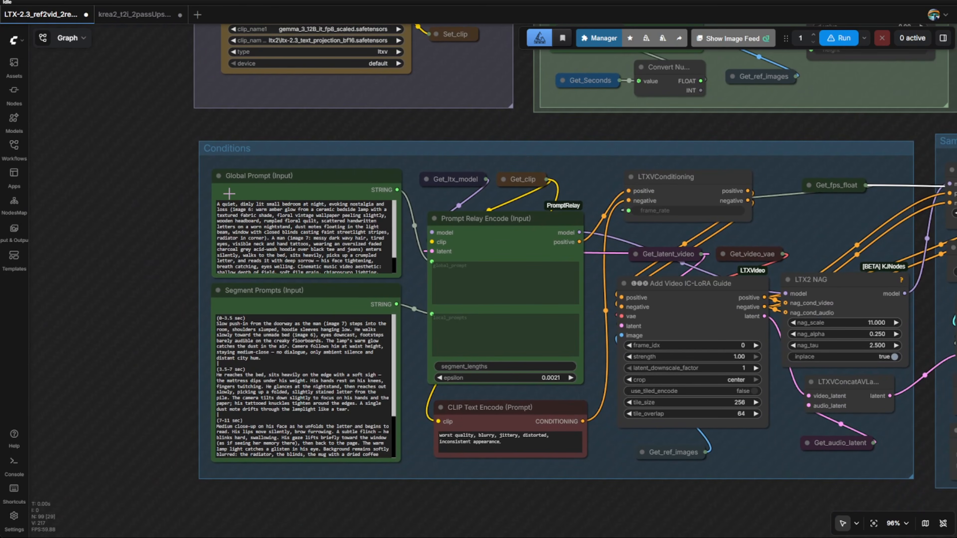
scroll(765, 259, down, 6)
drag(850, 195, 36, 137)
scroll(609, 173, up, 7)
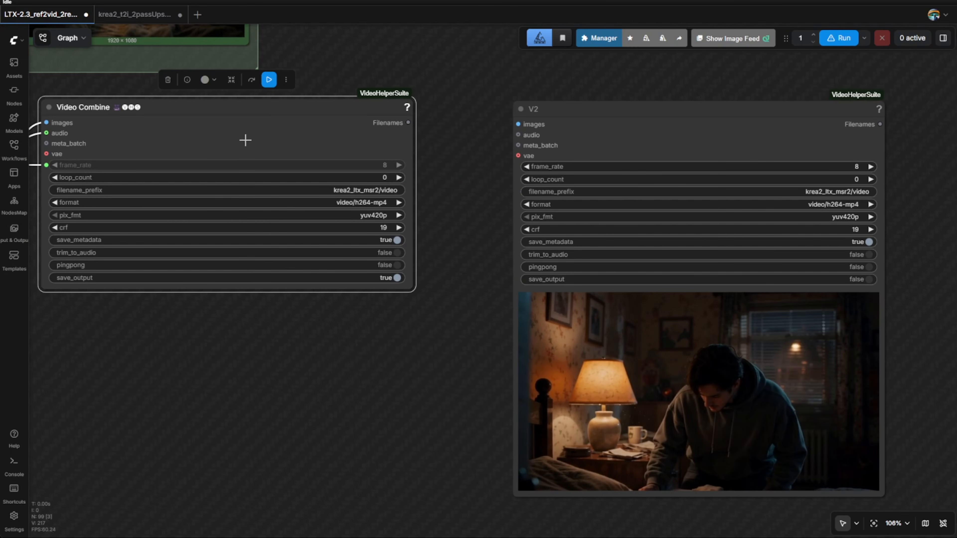
click(269, 81)
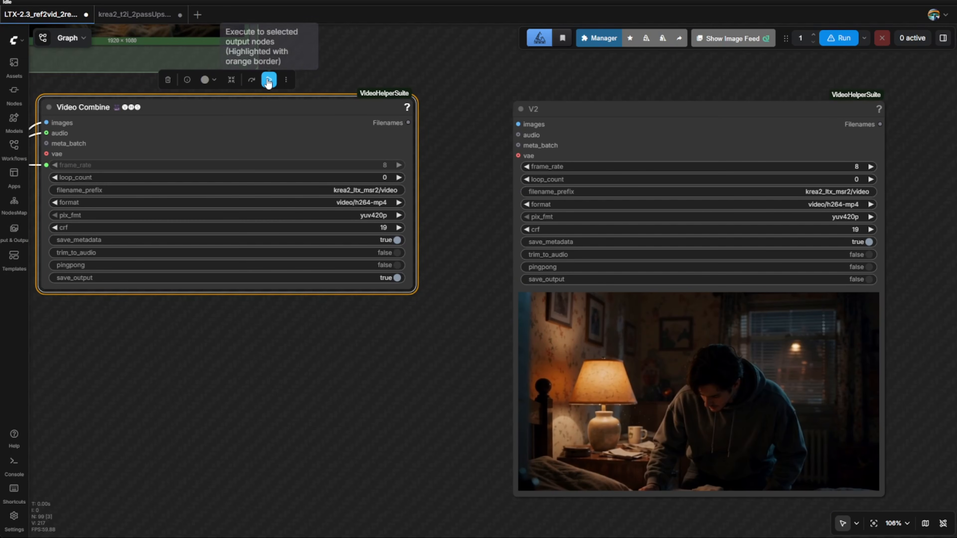
click(268, 80)
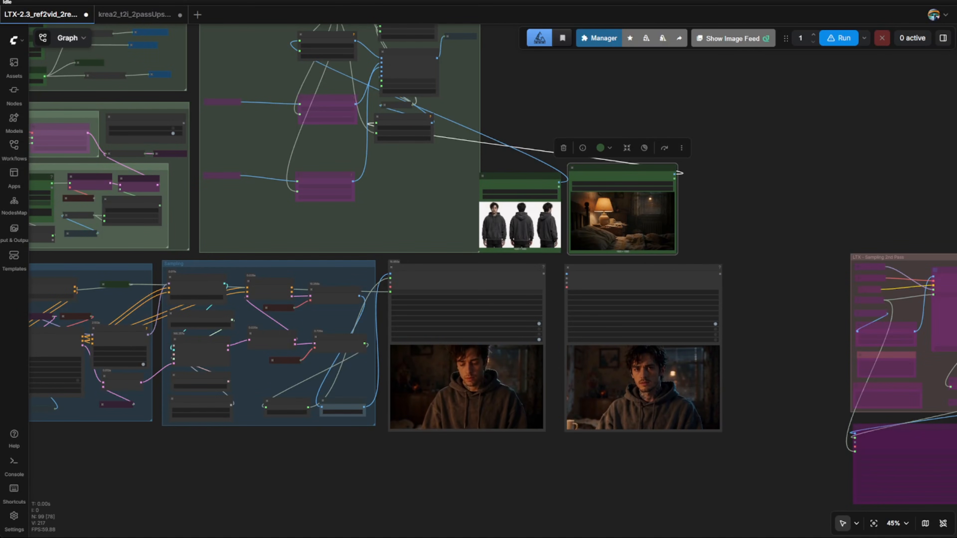
Move the V2 node closer to the V1 node so both video previews can be compared side by side
scroll(388, 209, up, 5)
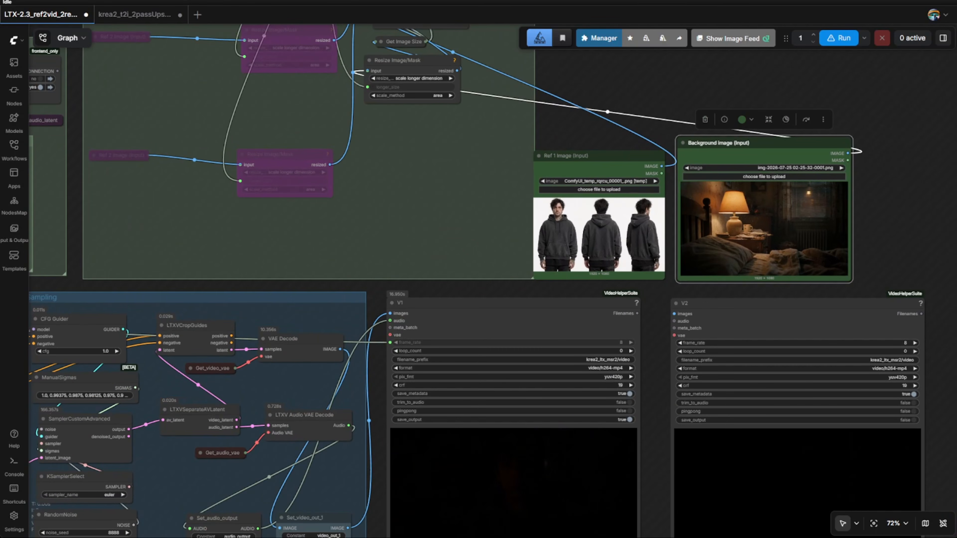
scroll(422, 241, up, 2)
drag(424, 243, 372, 94)
scroll(363, 175, up, 3)
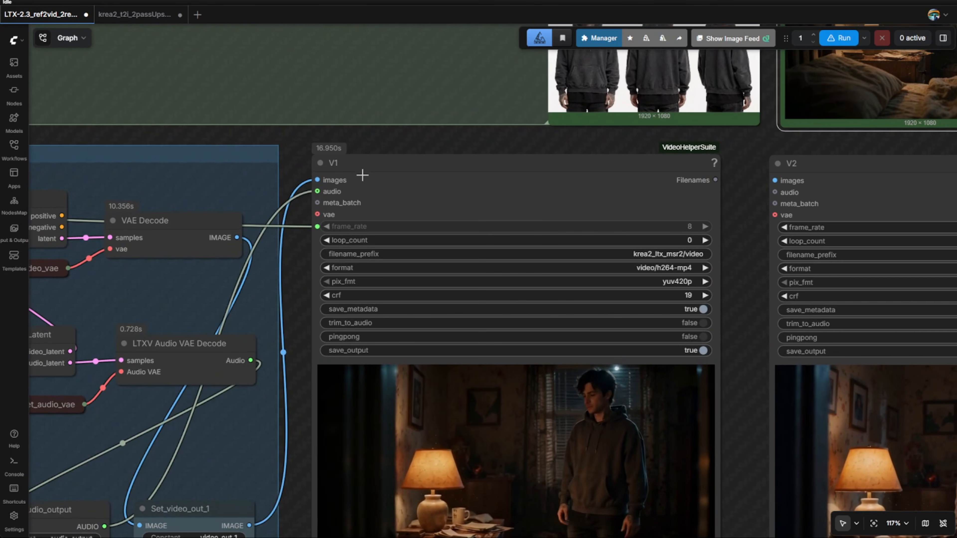
click(363, 175)
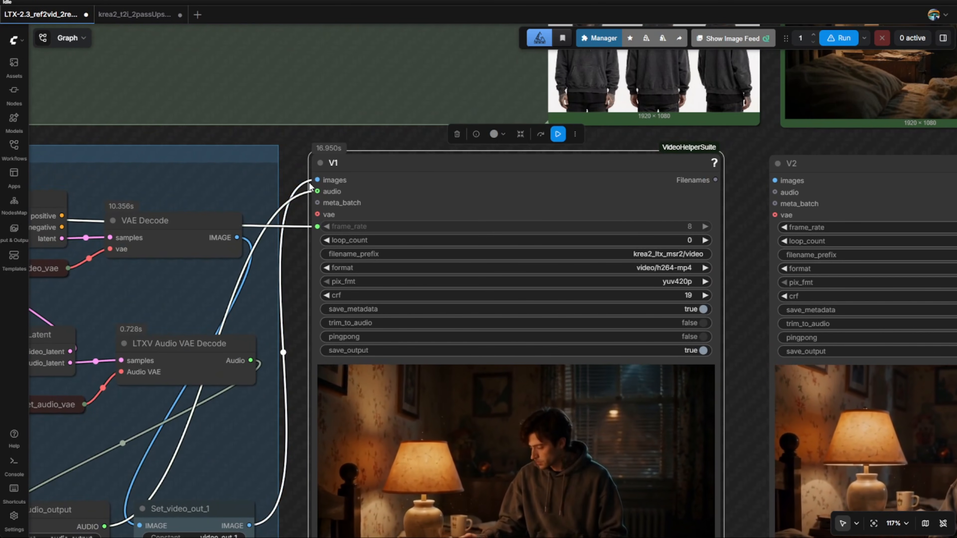
drag(676, 130, 342, 94)
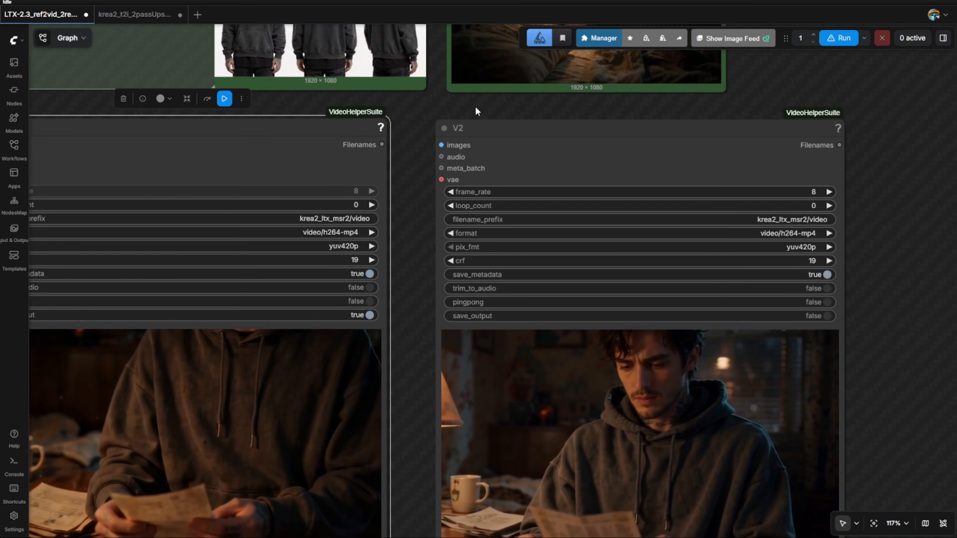
drag(489, 130, 464, 128)
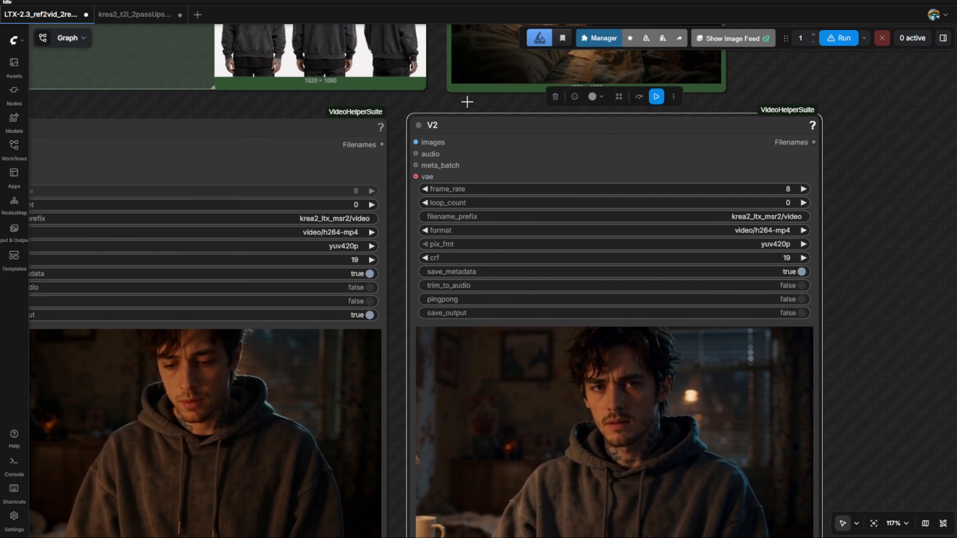
drag(403, 173, 488, 108)
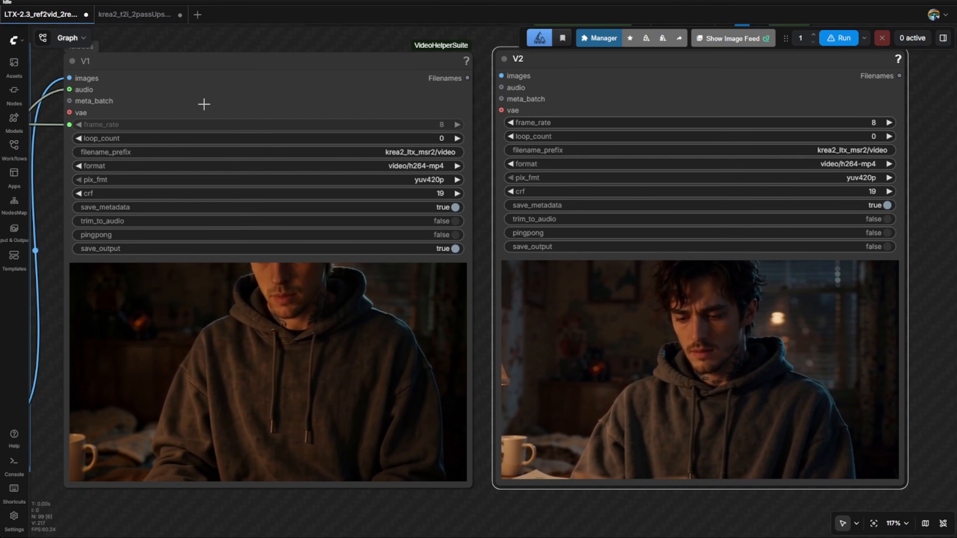
Place the Ref 1 Image node beside the V1 preview and compare the man's face, neck tattoos and hoodie with the reference
click(204, 104)
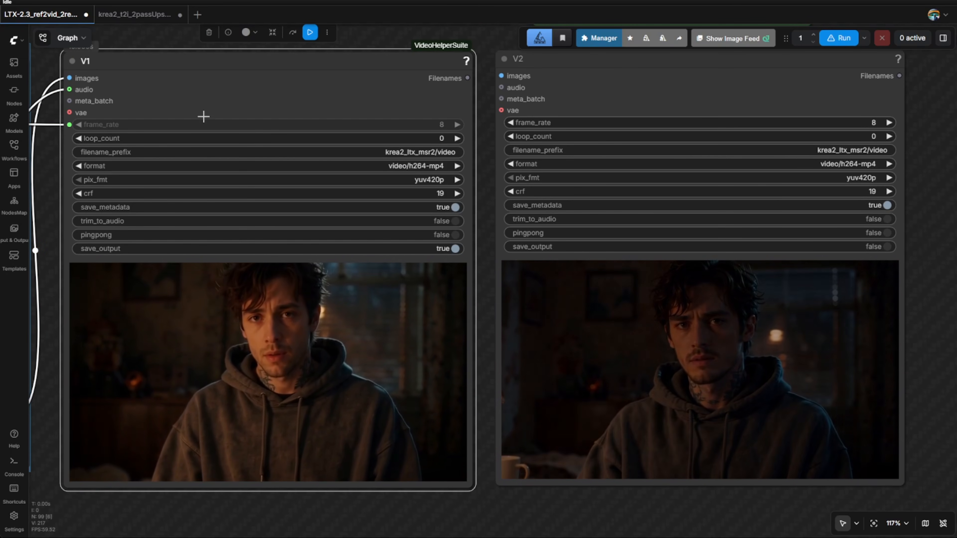
drag(484, 309, 456, 341)
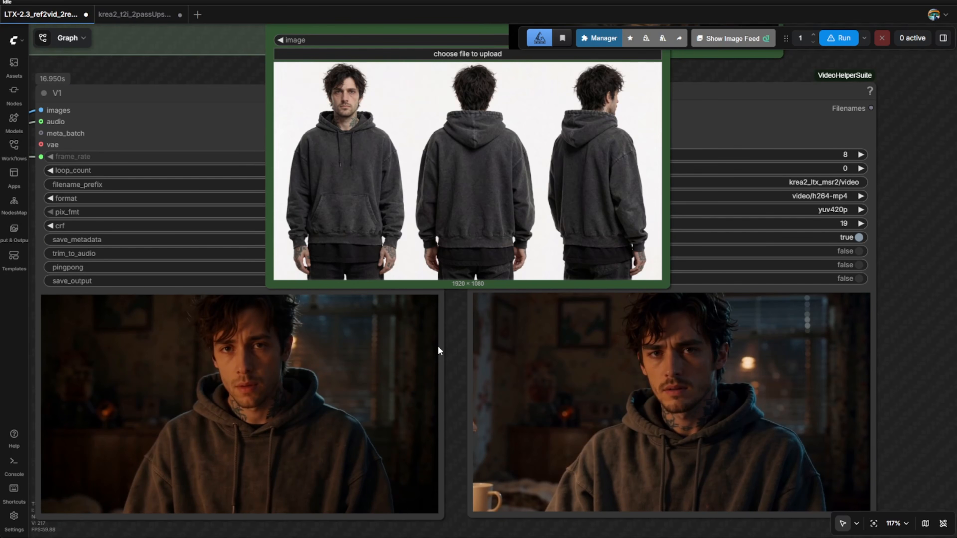
drag(458, 492, 459, 504)
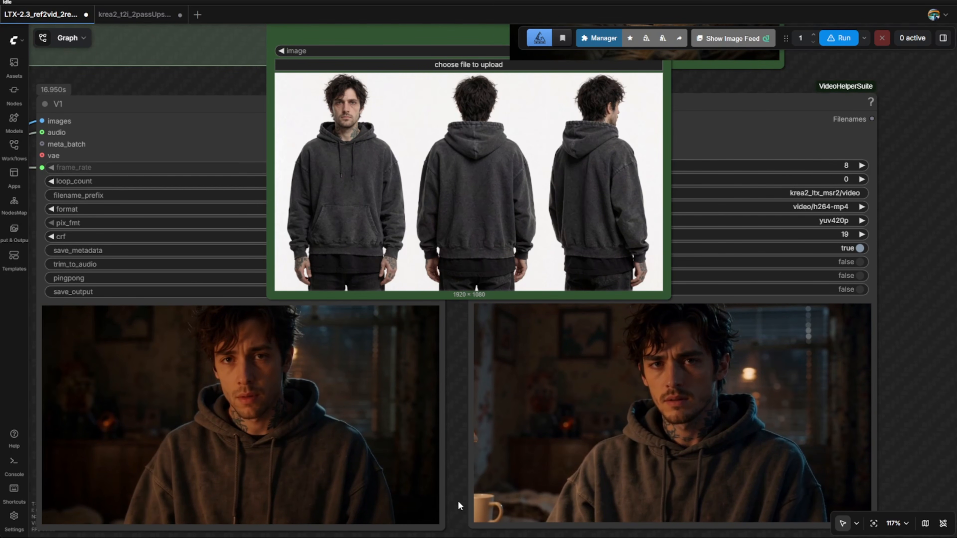
scroll(431, 325, up, 4)
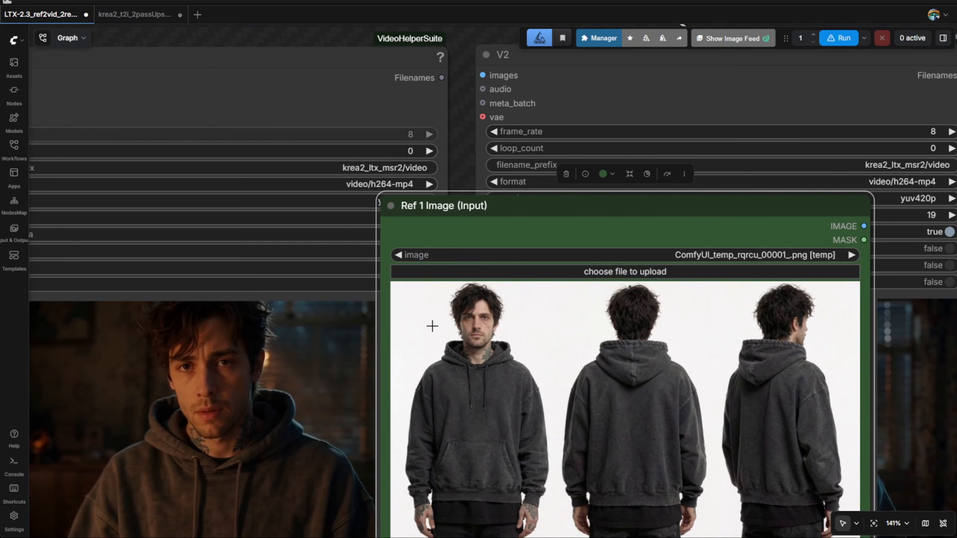
drag(432, 346, 476, 261)
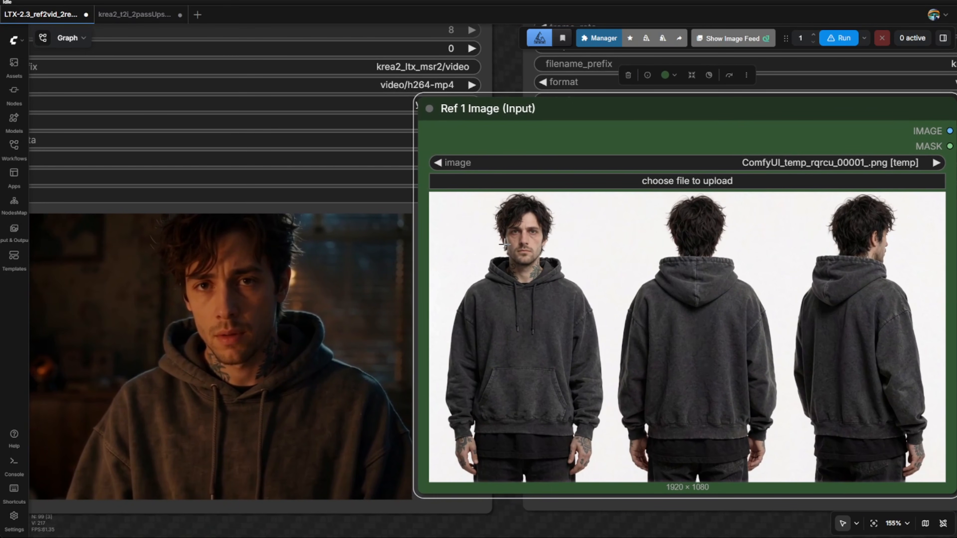
scroll(512, 255, up, 1)
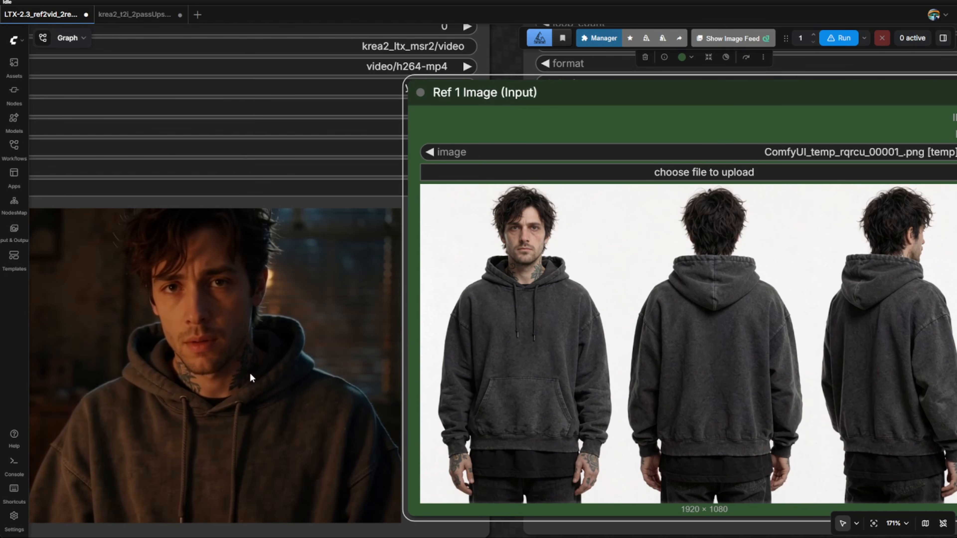
scroll(290, 356, down, 1)
drag(290, 356, 411, 349)
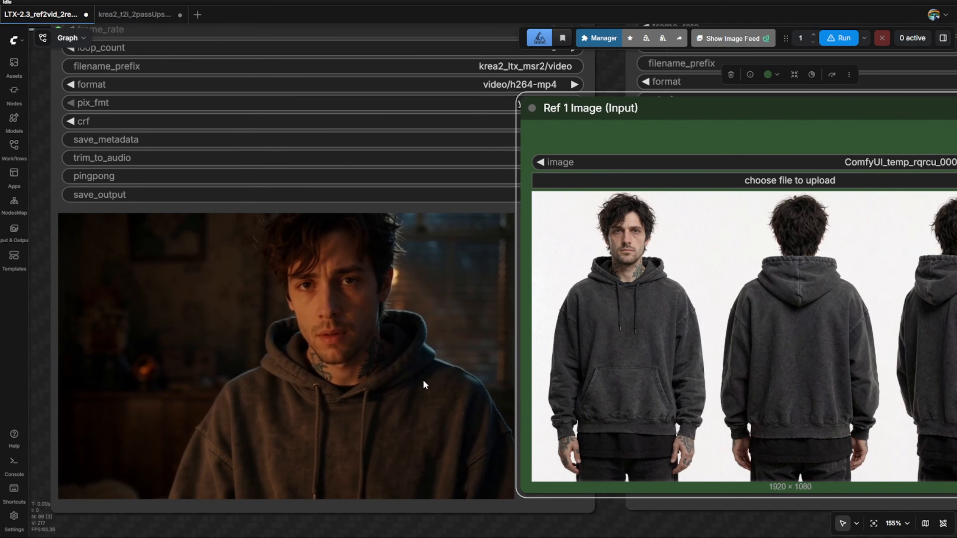
scroll(423, 380, down, 1)
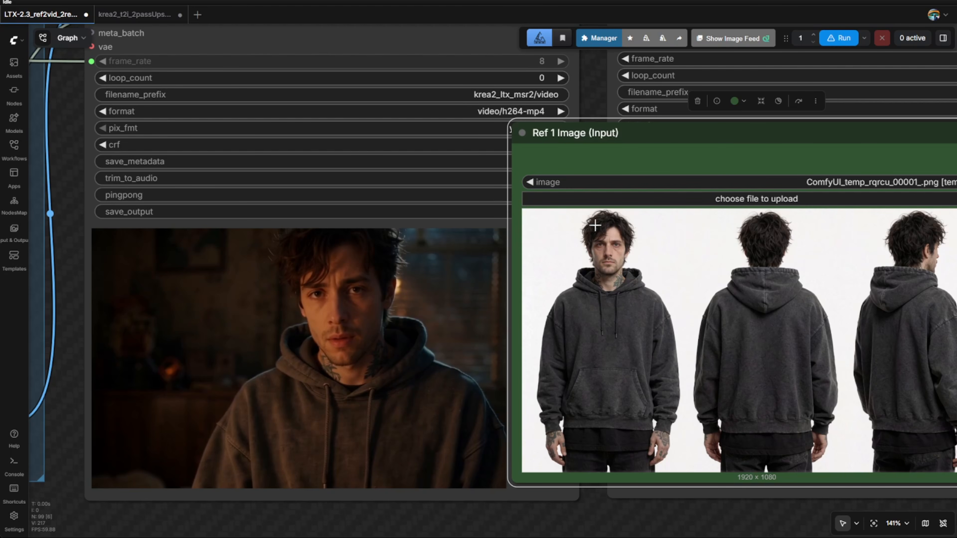
Move the Ref 1 Image node off V2 to the open space beside its video preview
scroll(595, 226, down, 4)
drag(555, 122, 436, 203)
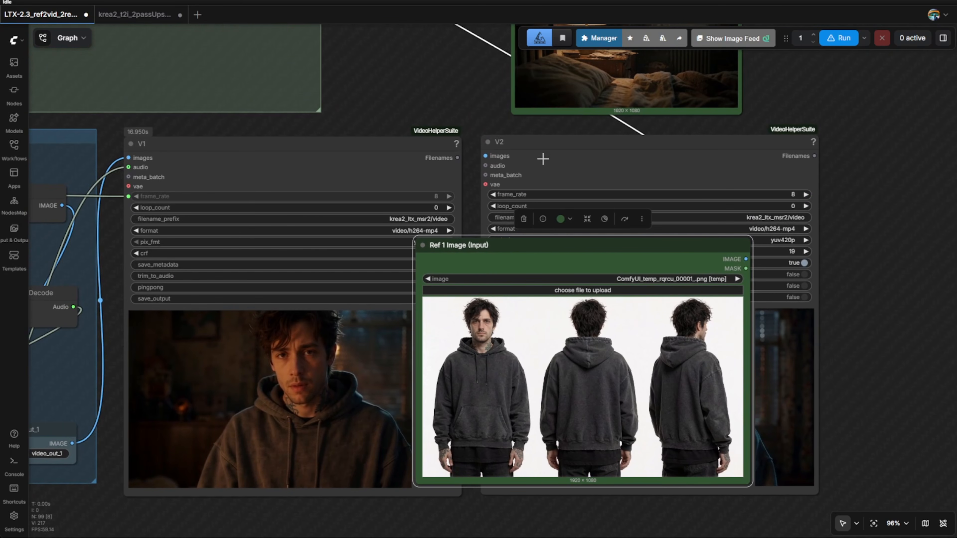
drag(565, 249, 812, 261)
scroll(607, 272, up, 4)
drag(707, 212, 589, 114)
scroll(609, 111, down, 1)
scroll(580, 158, up, 1)
scroll(562, 335, up, 1)
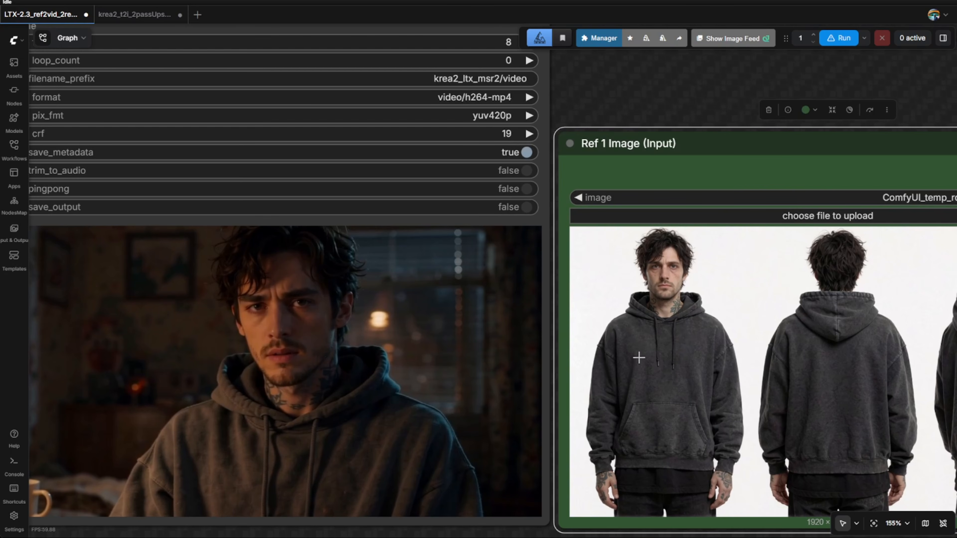
Compare the man's face, hair, neck tattoos and hoodie in the V2 clip with the Ref 1 reference image up close
scroll(639, 358, down, 2)
scroll(600, 133, right, 1)
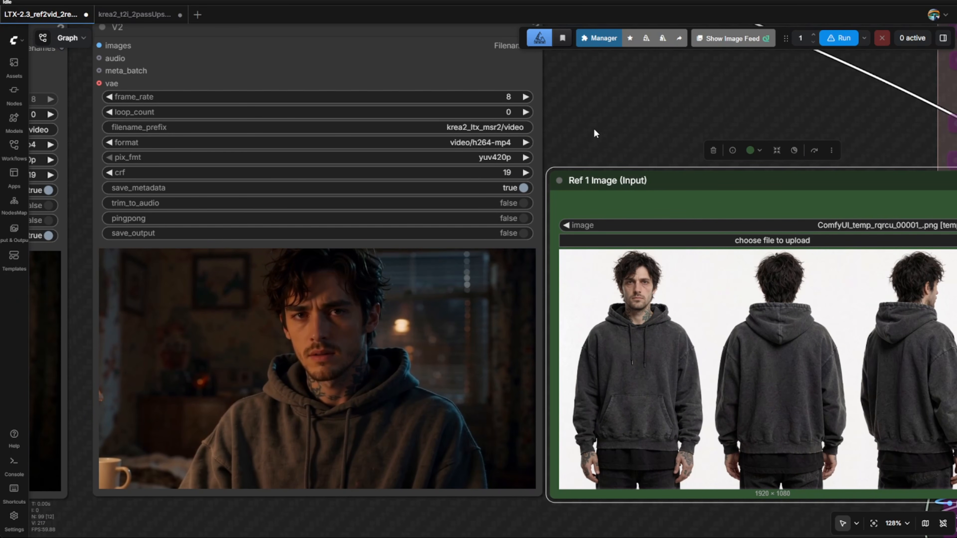
scroll(594, 128, up, 3)
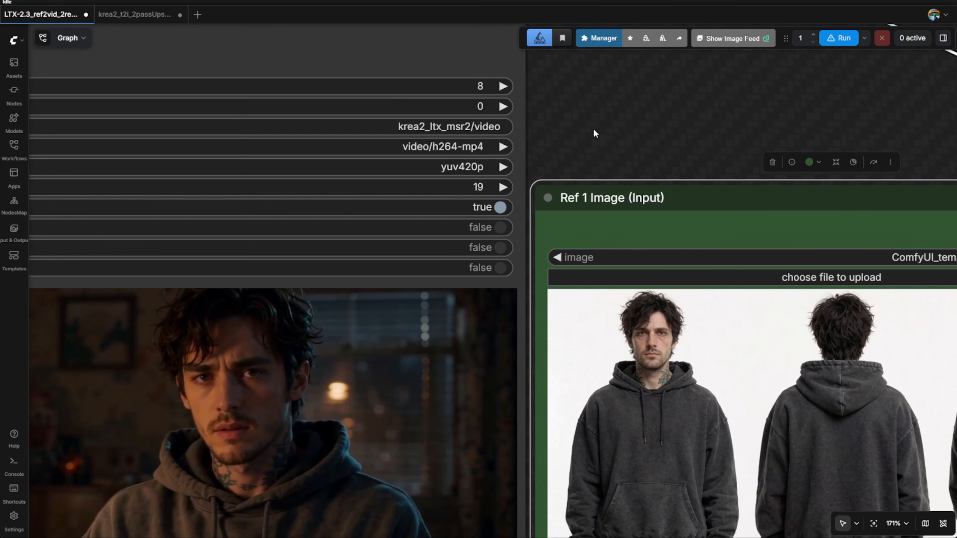
drag(593, 128, 682, 8)
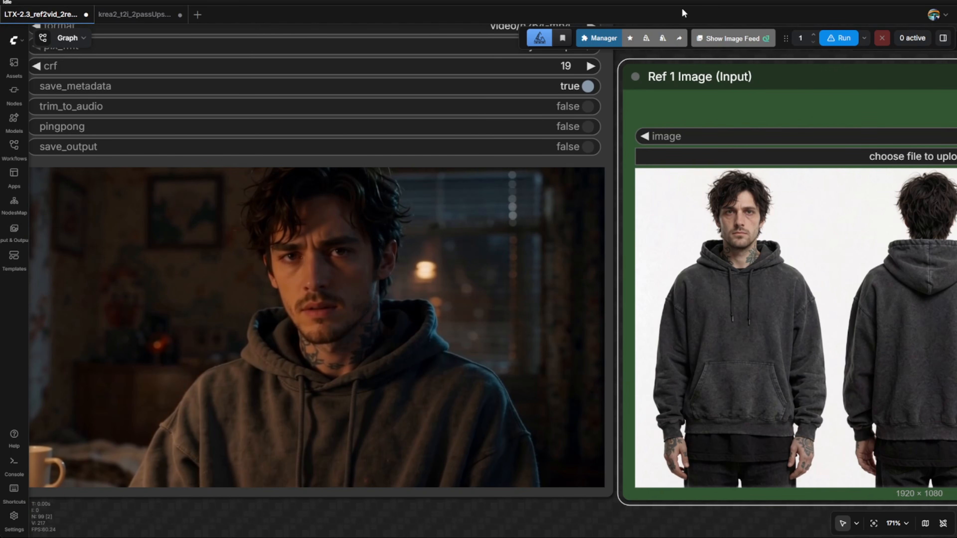
drag(750, 93, 689, 185)
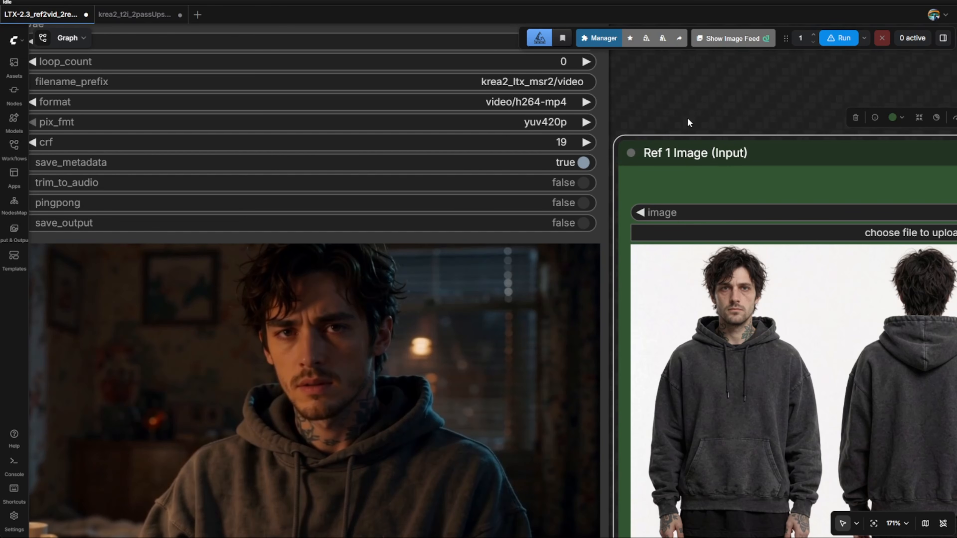
scroll(688, 117, down, 1)
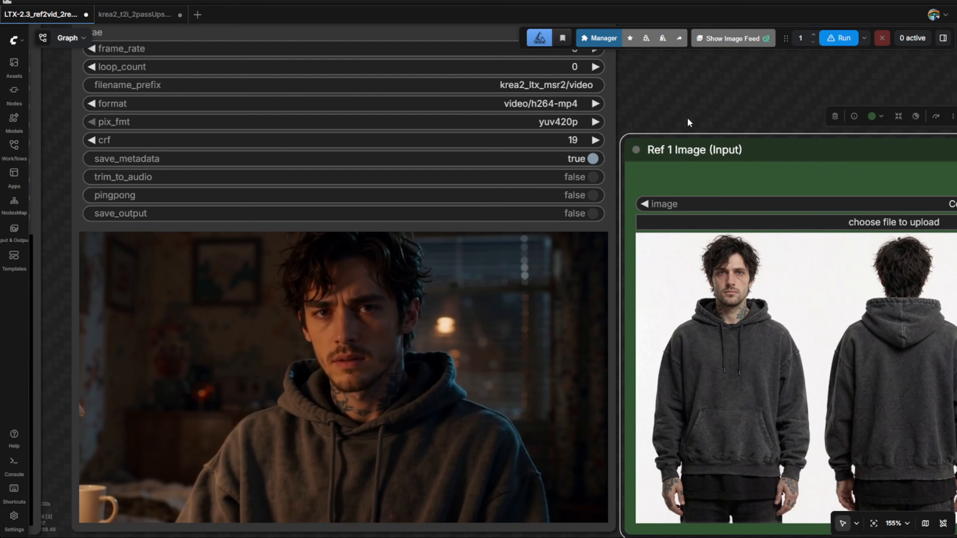
drag(687, 117, 681, 77)
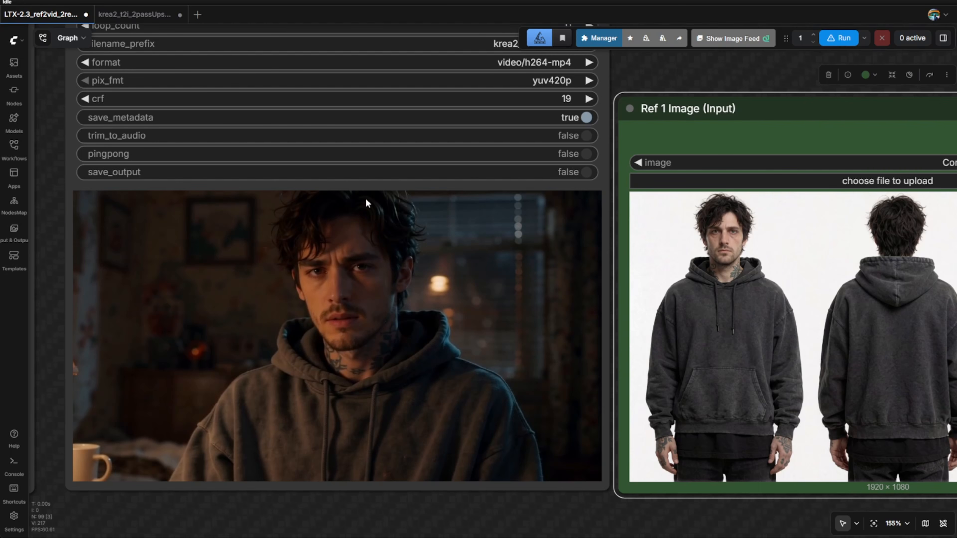
Examine the Krea 2 text-to-image workflow's two sampling stages and the man's character sheet with full-body views and a face close-up
drag(493, 345, 425, 358)
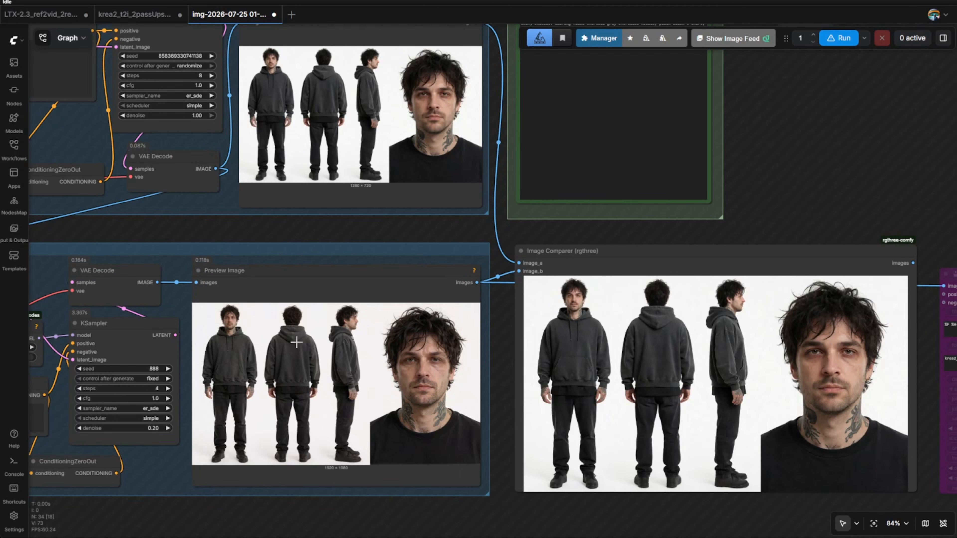
drag(287, 357, 608, 448)
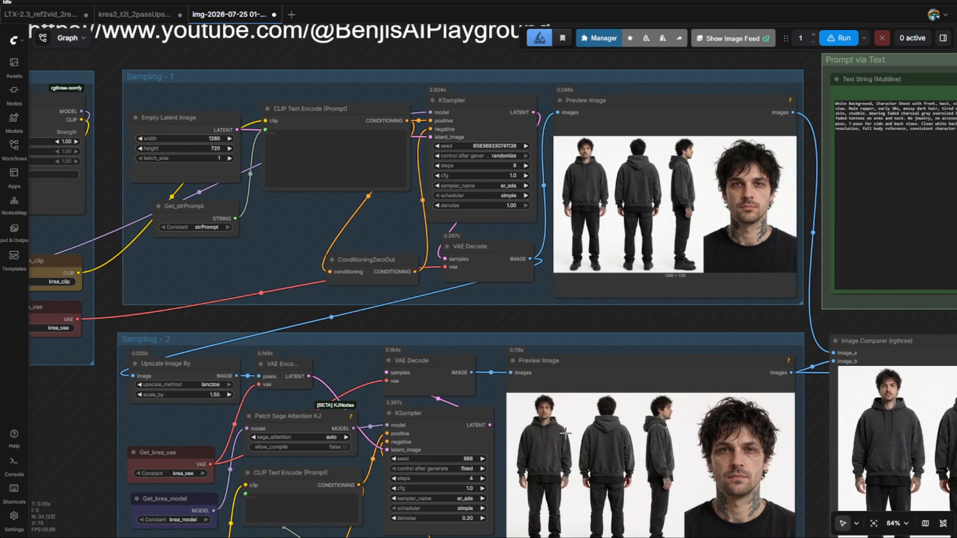
scroll(351, 310, down, 2)
scroll(351, 311, down, 2)
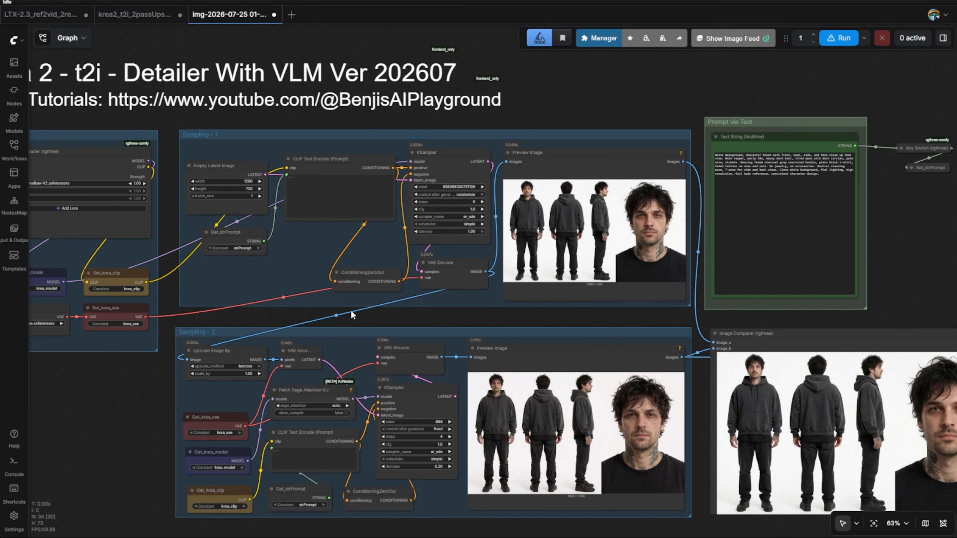
drag(350, 309, 424, 292)
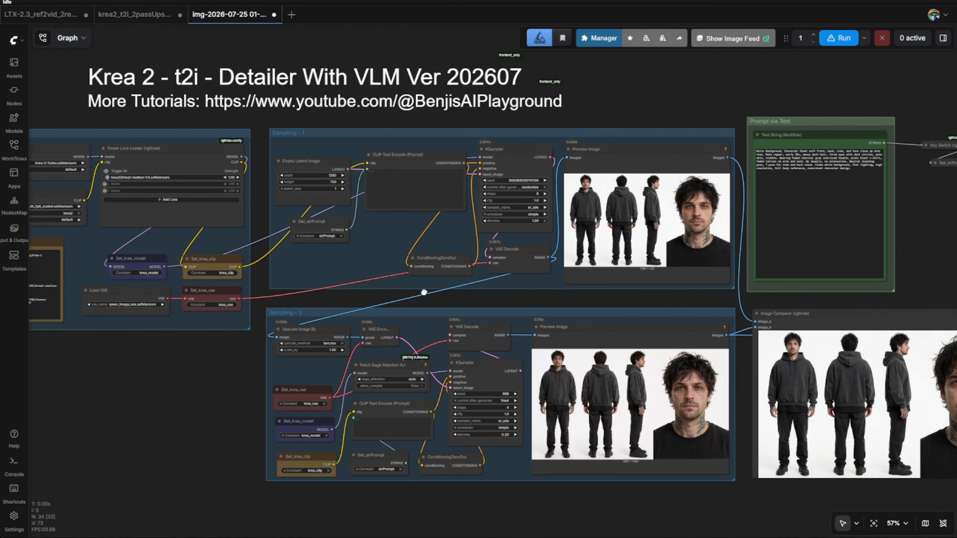
scroll(469, 306, up, 5)
drag(475, 307, 234, 156)
scroll(601, 396, up, 4)
scroll(600, 395, up, 1)
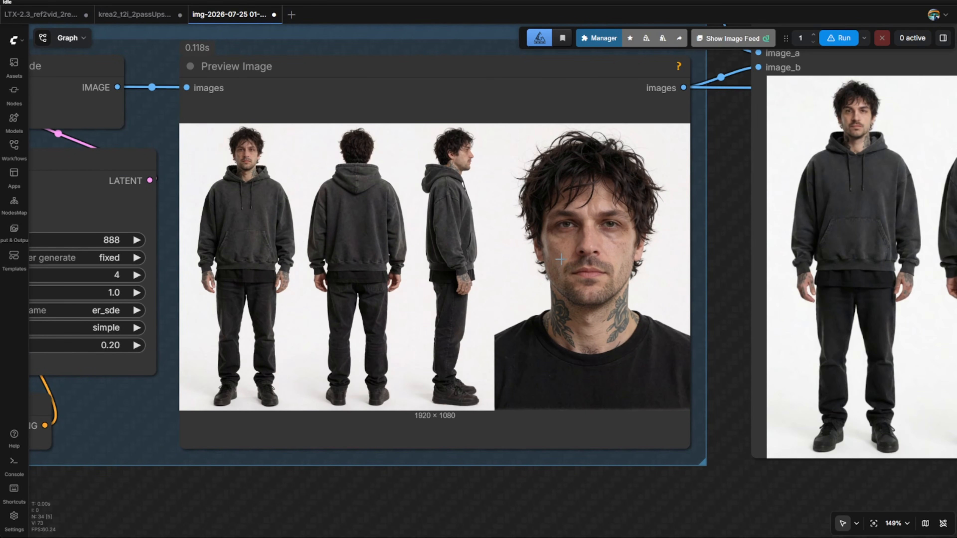
scroll(565, 273, up, 3)
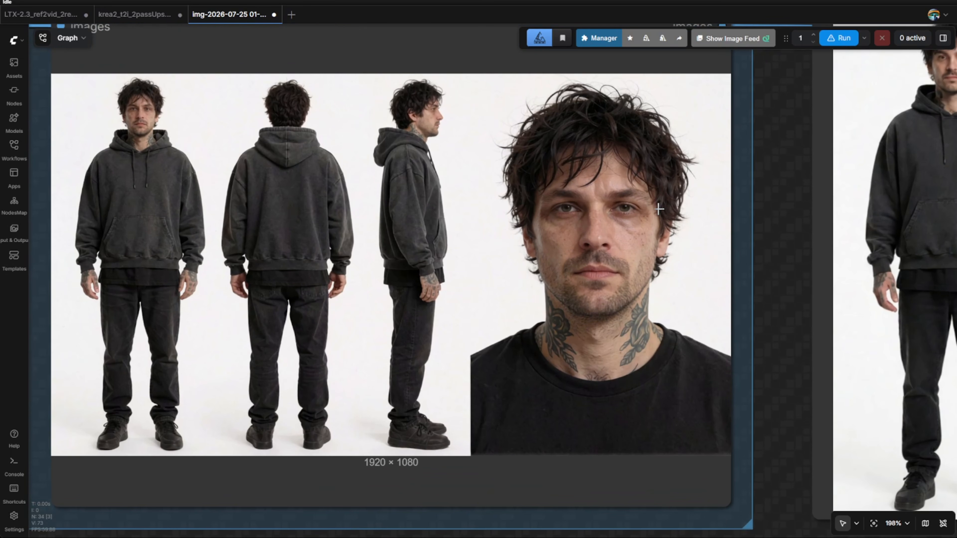
scroll(409, 307, down, 3)
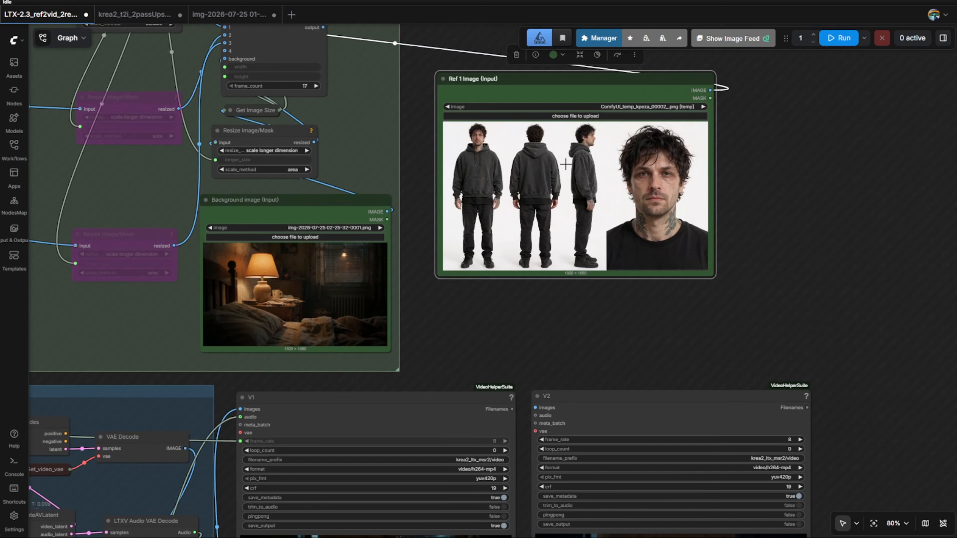
Move the Ref 1 Image node with the new character sheet back into the References group and shrink it to fit beside Resize Image/Mask
scroll(567, 162, up, 4)
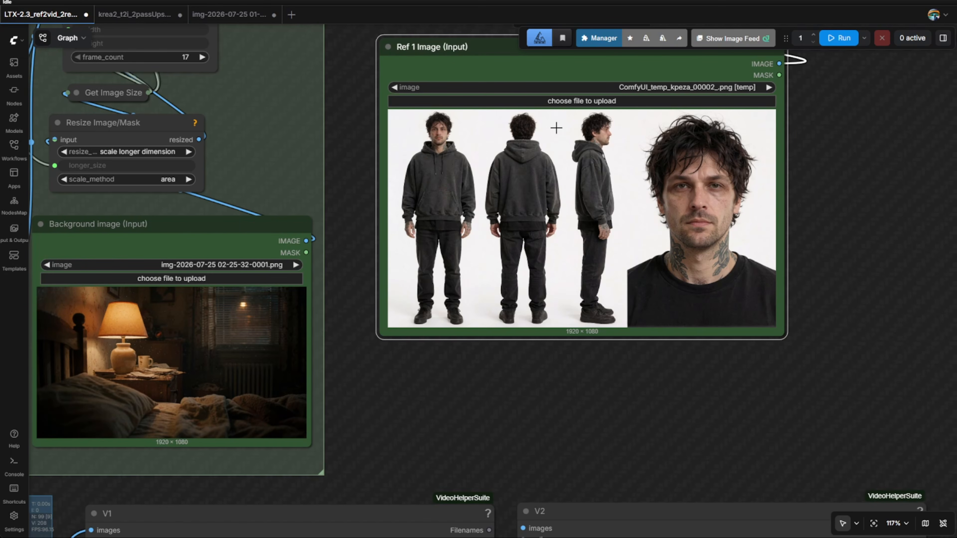
scroll(483, 302, down, 3)
drag(438, 338, 760, 482)
scroll(761, 481, down, 1)
drag(768, 233, 244, 99)
scroll(382, 242, up, 3)
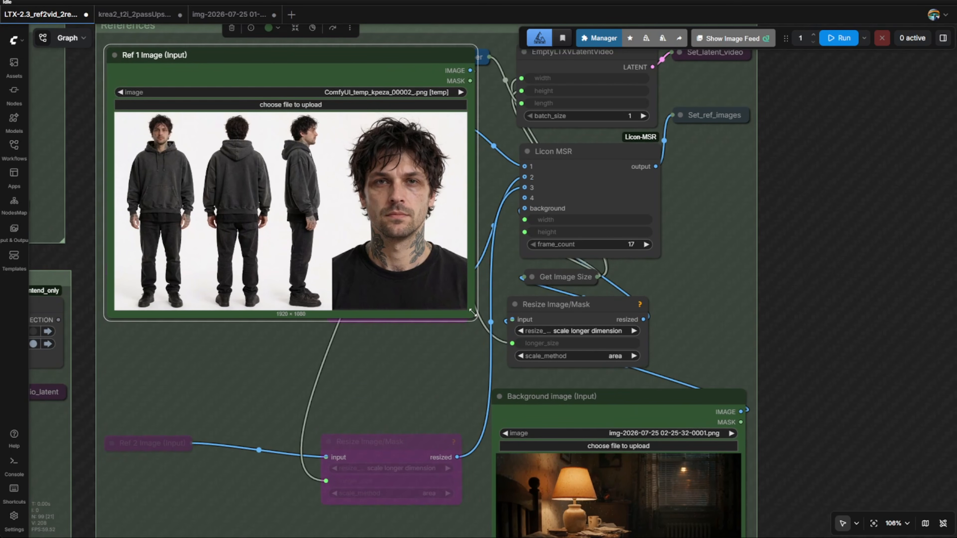
drag(472, 312, 310, 236)
scroll(684, 261, down, 4)
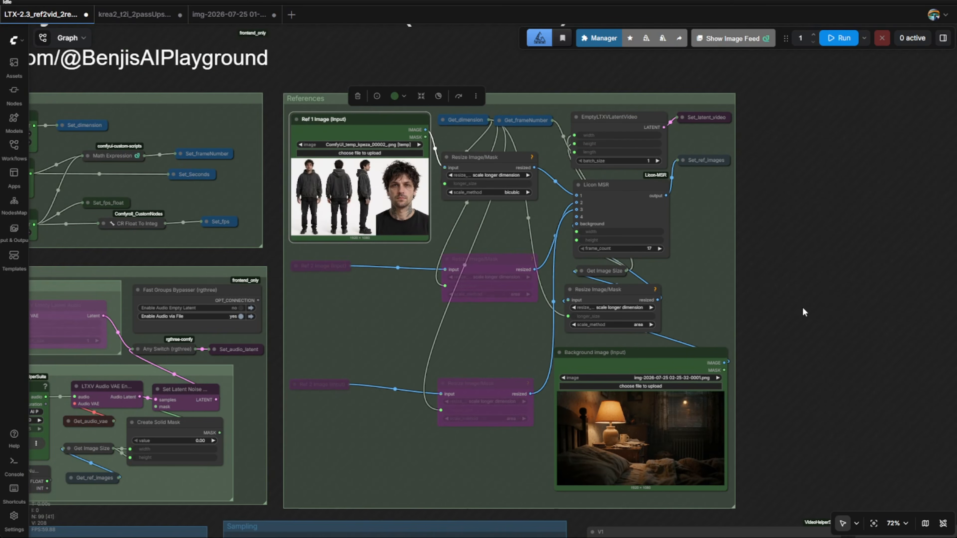
Reposition the connected video output node and rename it "V2 - 2"
drag(705, 481, 375, 113)
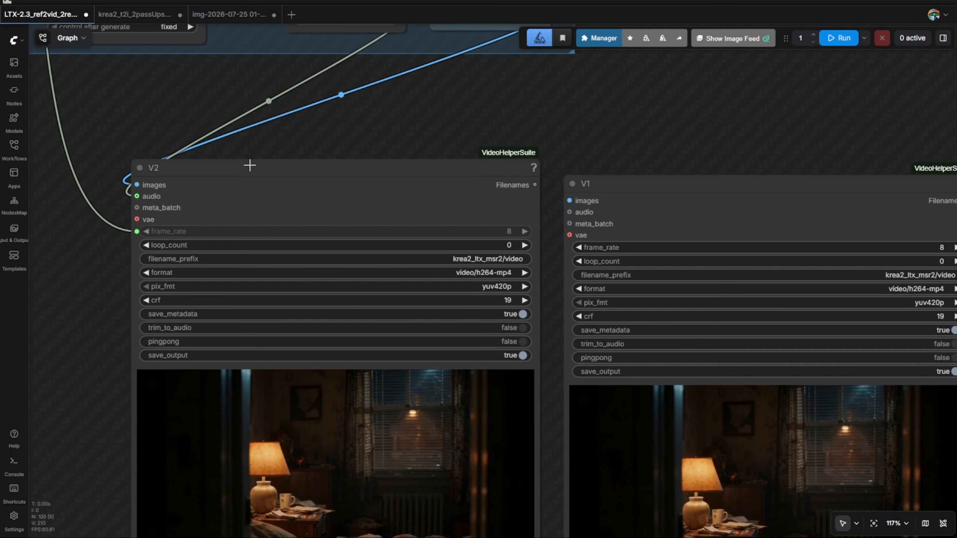
drag(274, 130, 355, 74)
drag(348, 114, 316, 94)
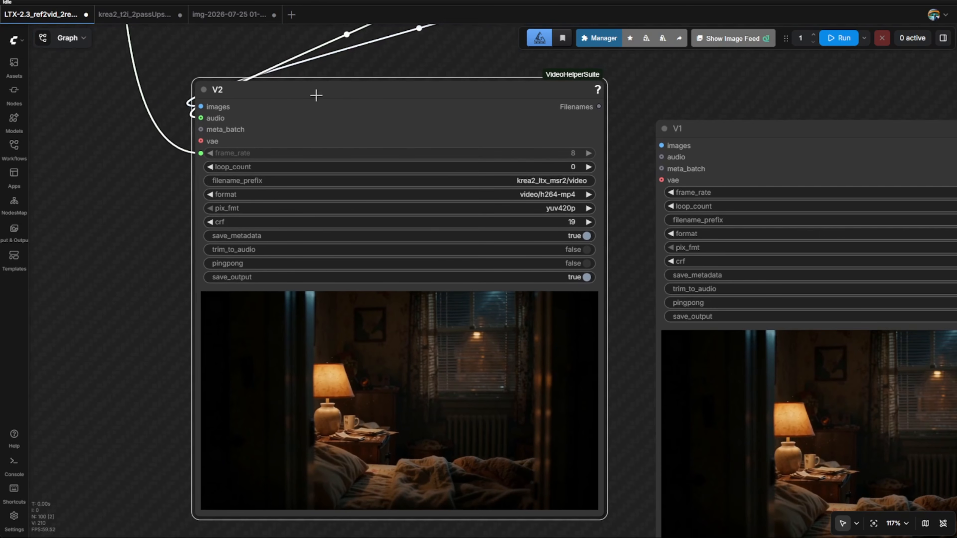
double_click(276, 97)
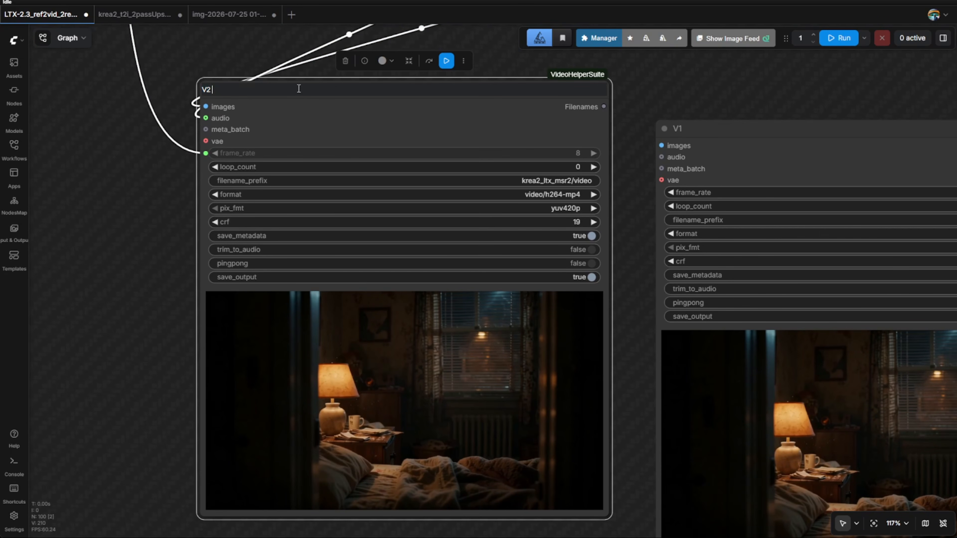
text(- 2)
key(Return)
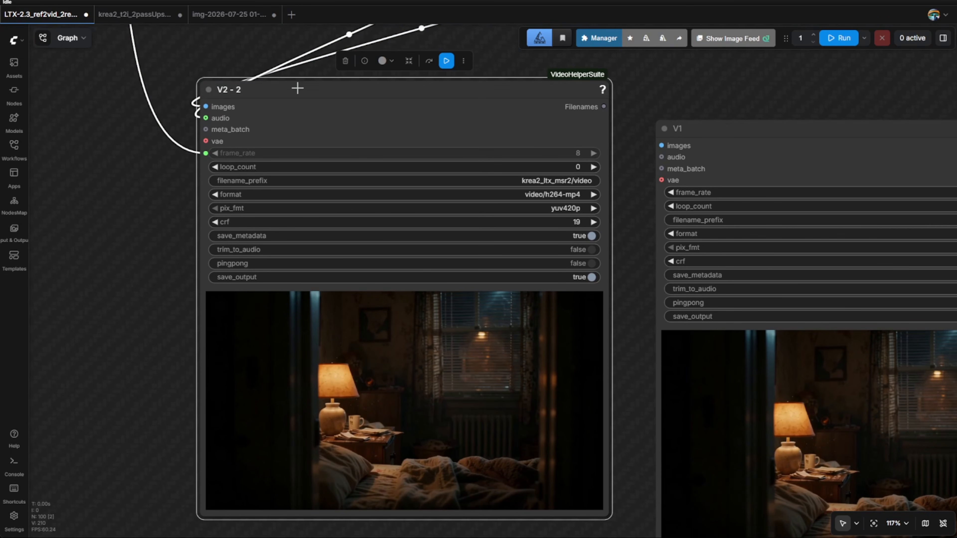
Move the unconnected V2 video node to the other side of V2 - 2, directly next to it
scroll(426, 105, down, 2)
drag(691, 134, 686, 106)
drag(802, 99, 656, 101)
drag(893, 132, 9, 117)
drag(231, 58, 384, 66)
drag(325, 121, 264, 108)
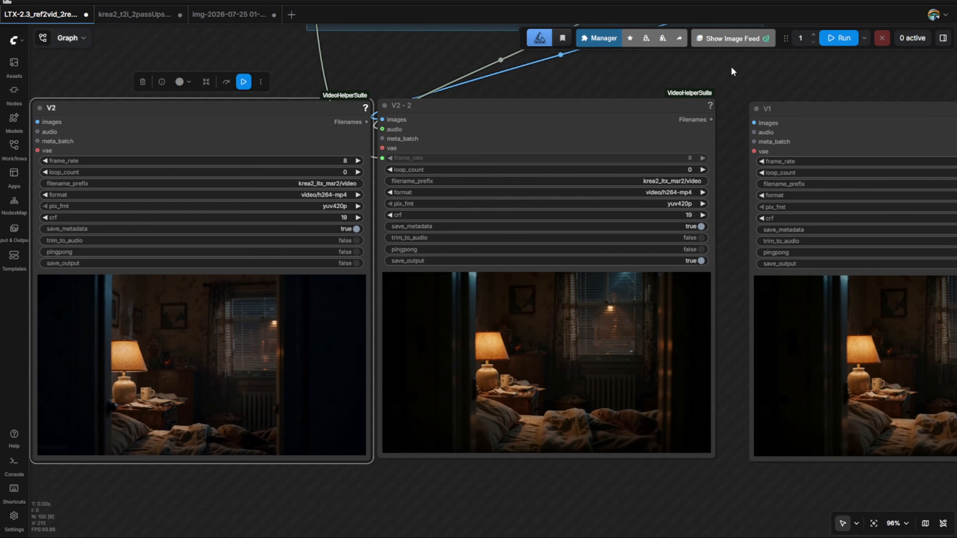
Delete the V1 video node, leaving the V2 and V2 - 2 nodes for comparison
drag(734, 72, 498, 81)
scroll(626, 131, up, 2)
click(630, 129)
scroll(630, 129, down, 3)
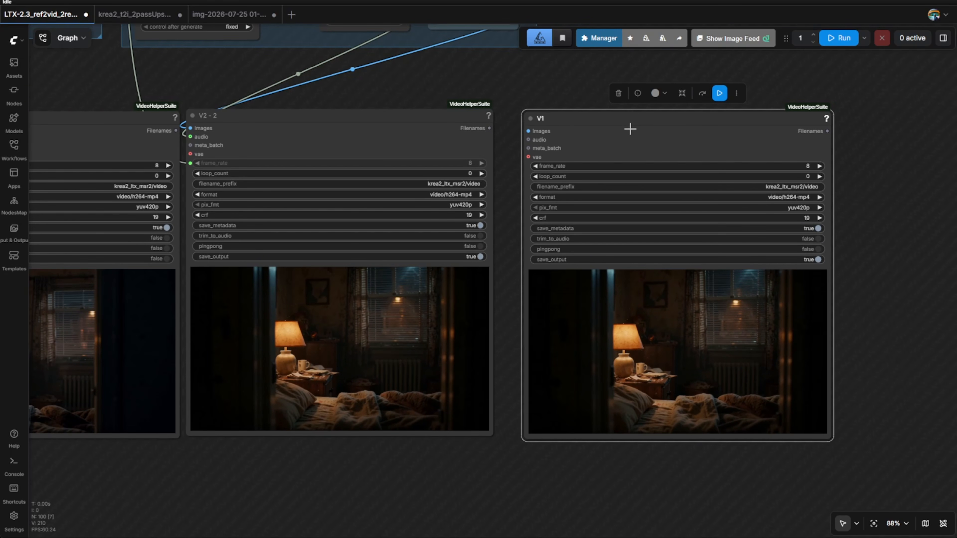
key(Delete)
drag(540, 96, 772, 117)
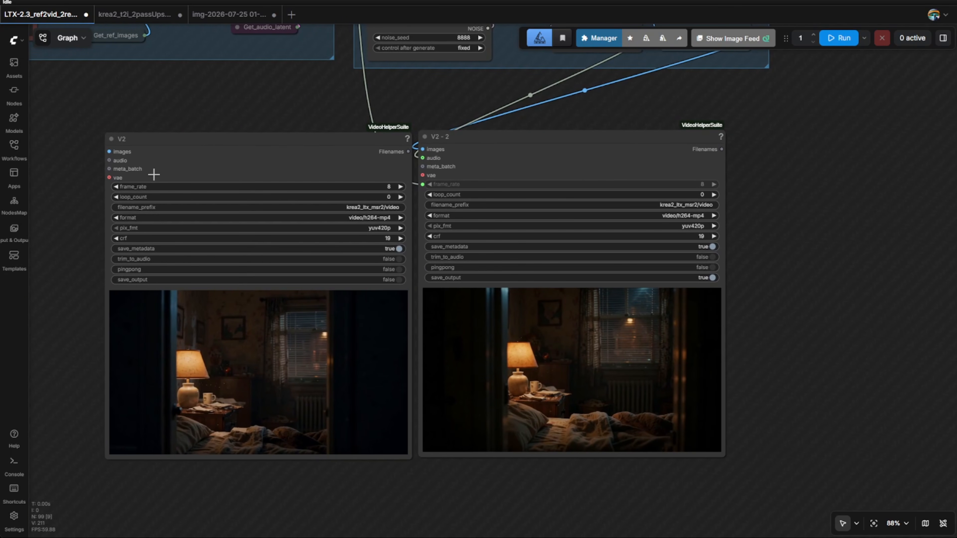
Space the V2 and V2 - 2 video nodes apart so there is a wider gap between them
drag(525, 147, 648, 132)
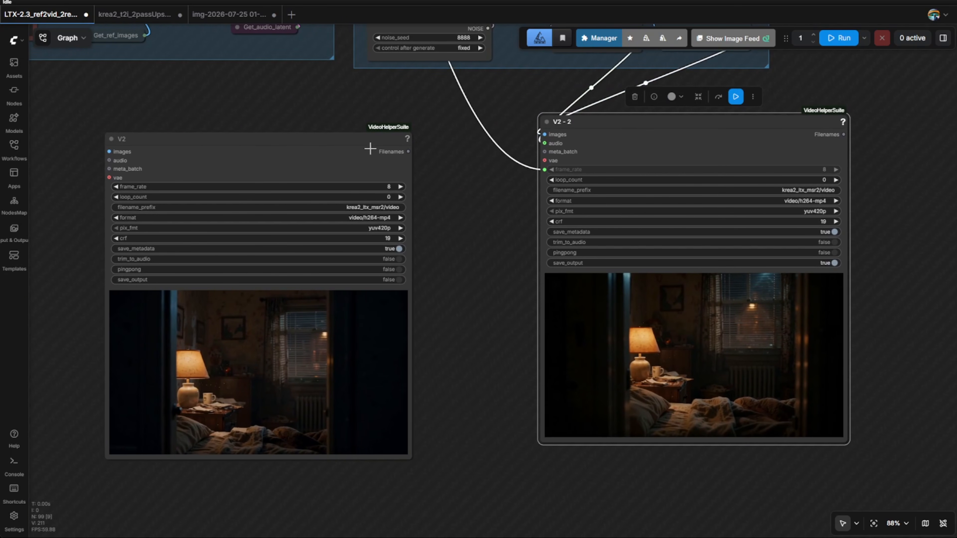
drag(370, 148, 429, 143)
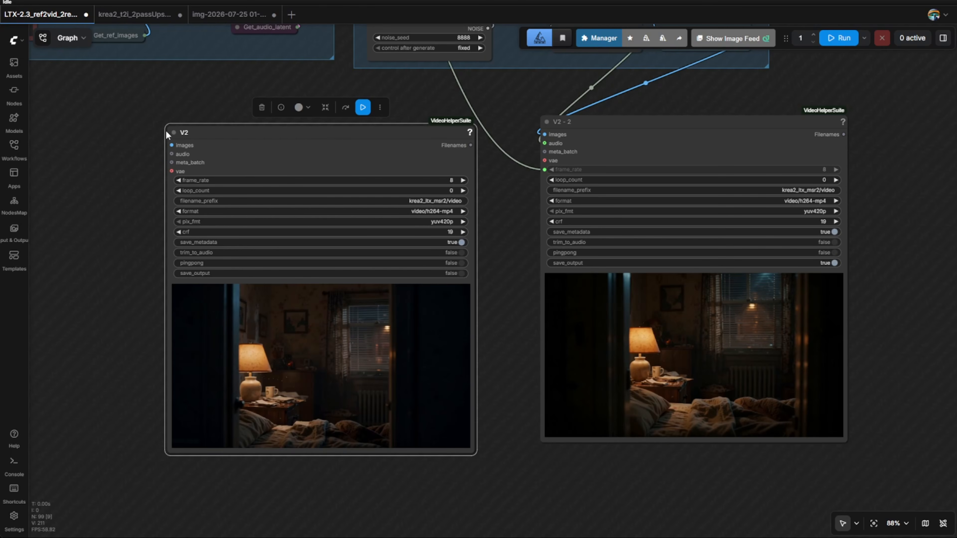
scroll(168, 135, up, 3)
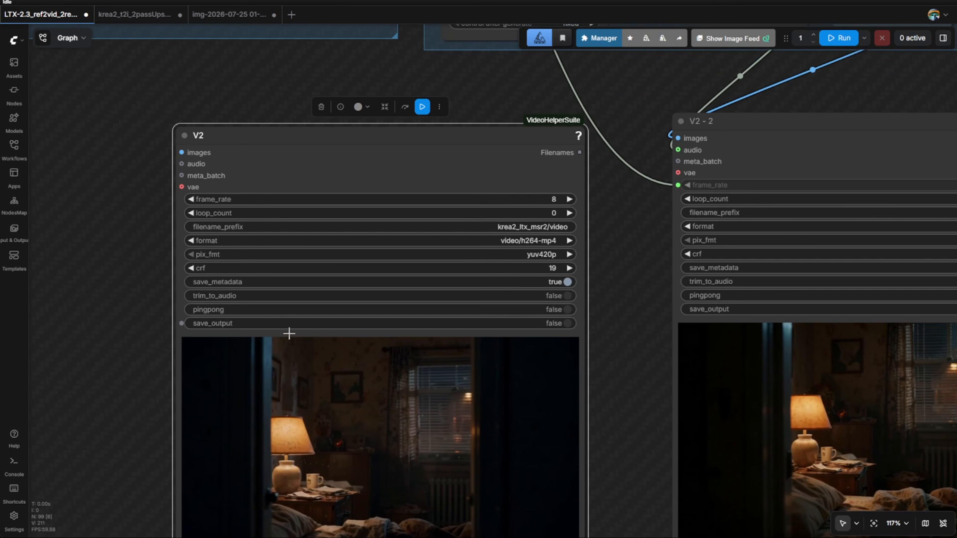
Set the MSR Load LoRA node in the Models group to LTX-2.3-Licon-MSR-V2.safetensors
scroll(230, 93, down, 6)
drag(172, 116, 478, 502)
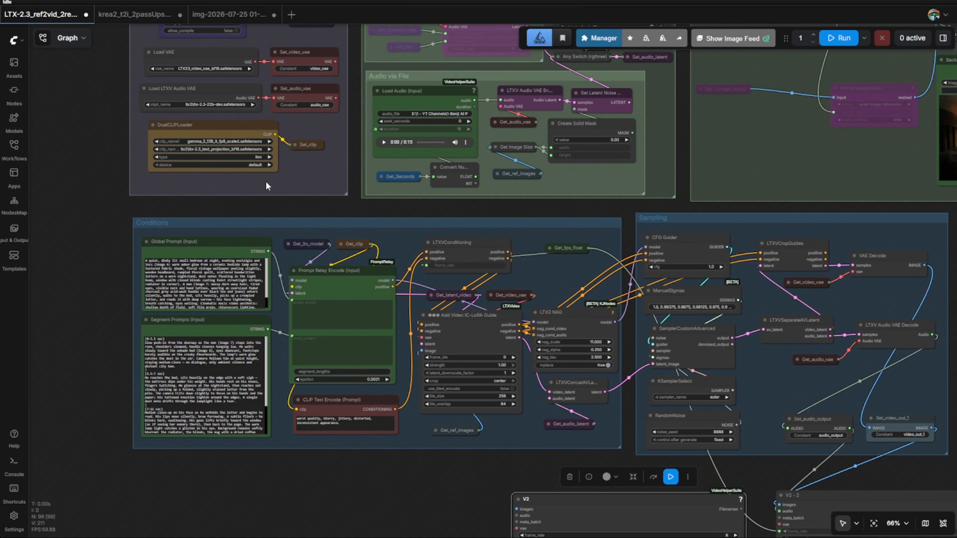
drag(325, 203, 393, 395)
scroll(260, 169, up, 13)
click(262, 156)
text(MSR)
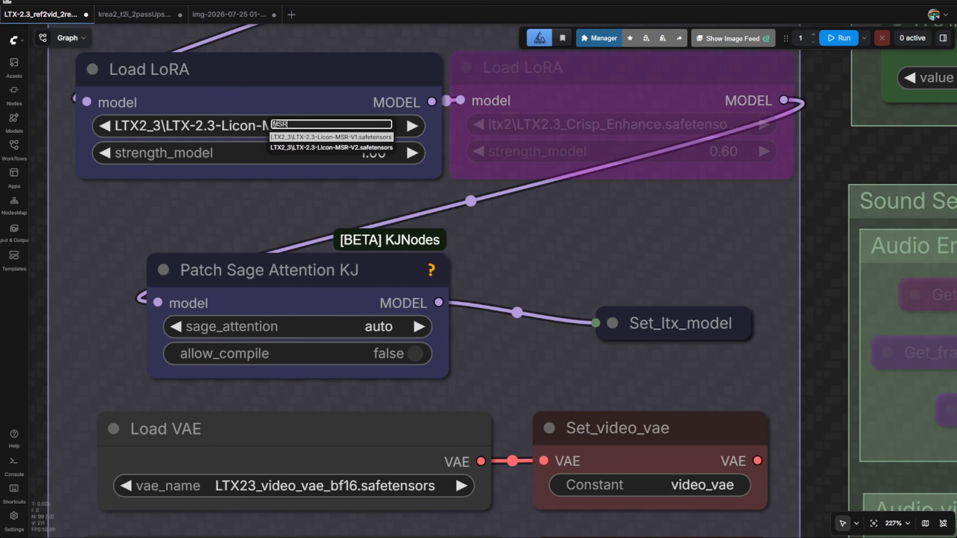
click(328, 148)
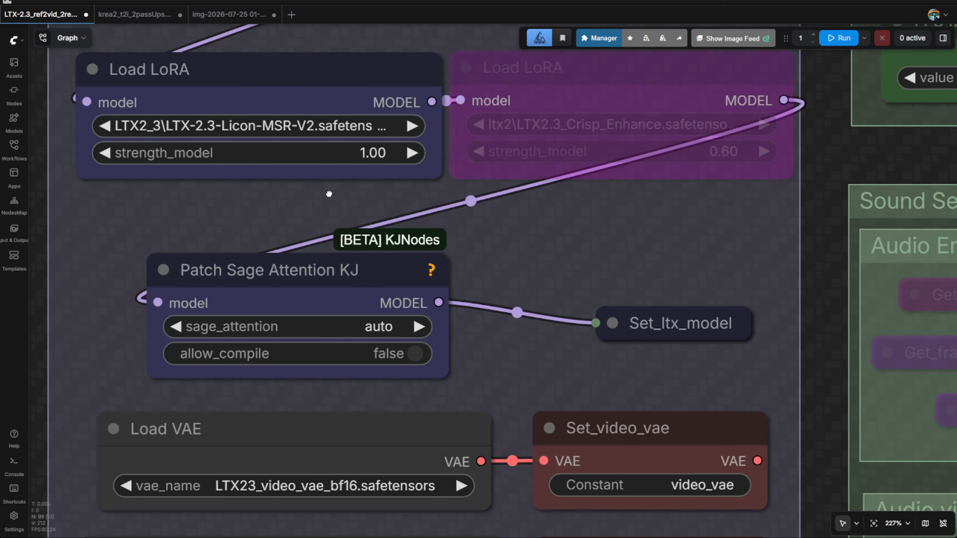
Run the workflow with the V2 LoRA and close the missing-input error notice
scroll(374, 192, down, 15)
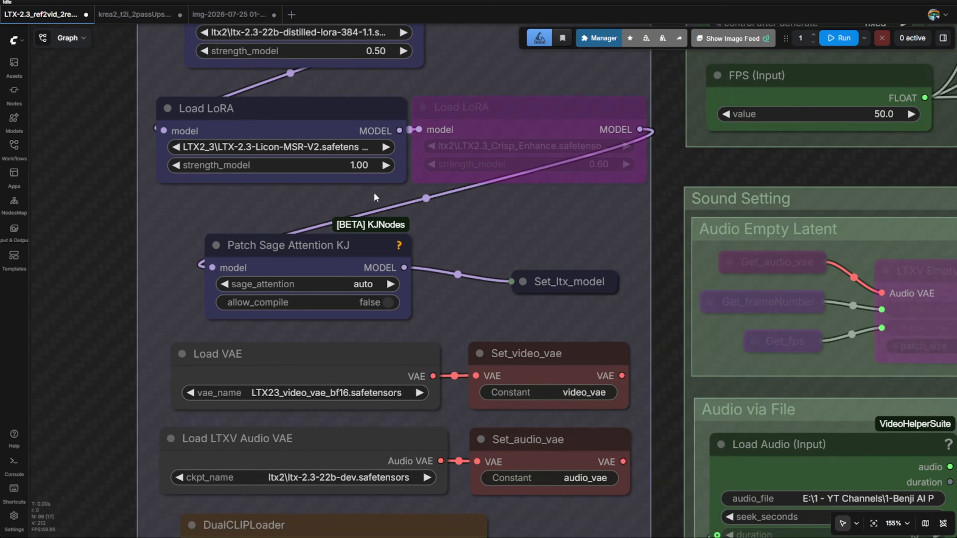
key(ctrl+Return)
click(796, 346)
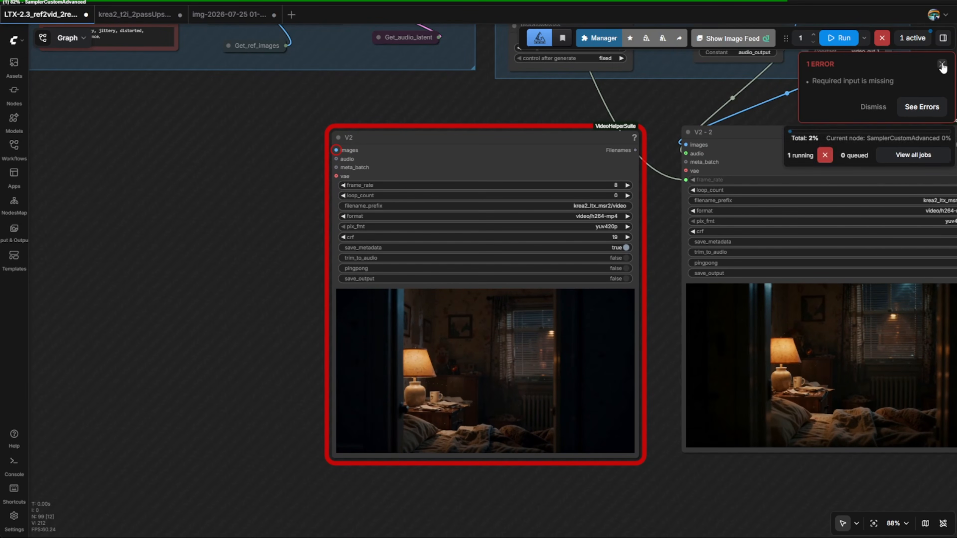
click(943, 67)
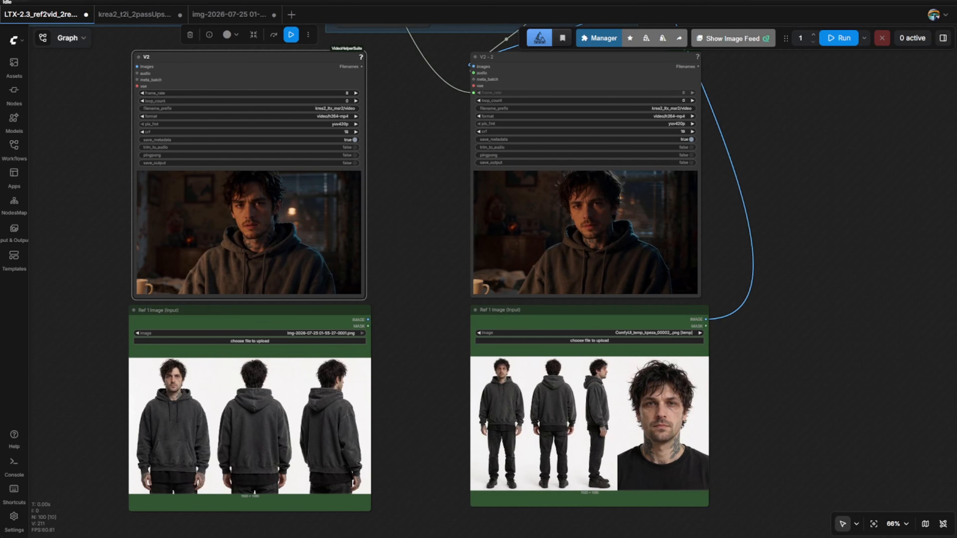
Place the Ref 1 Image node with the face close-up sheet beside the V2 - 2 video preview
click(421, 222)
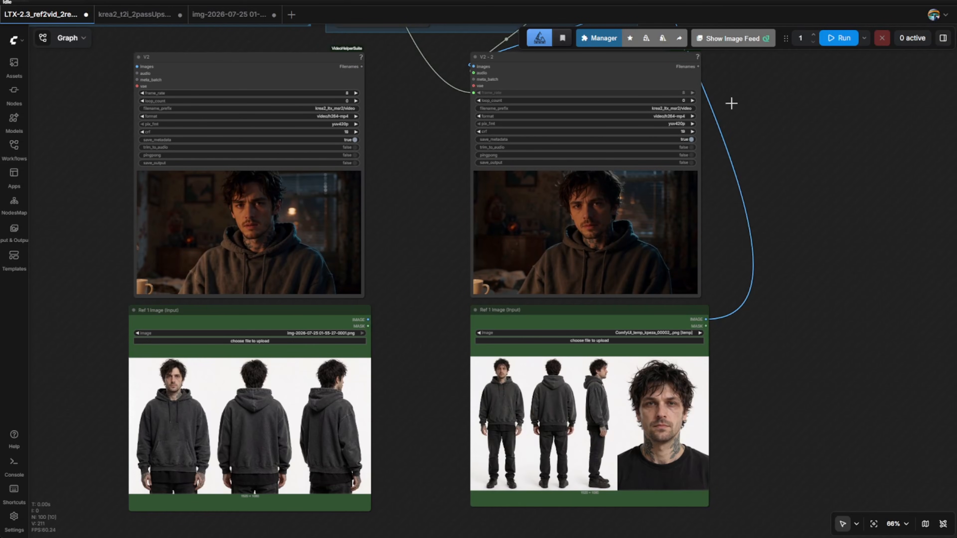
drag(816, 137, 727, 197)
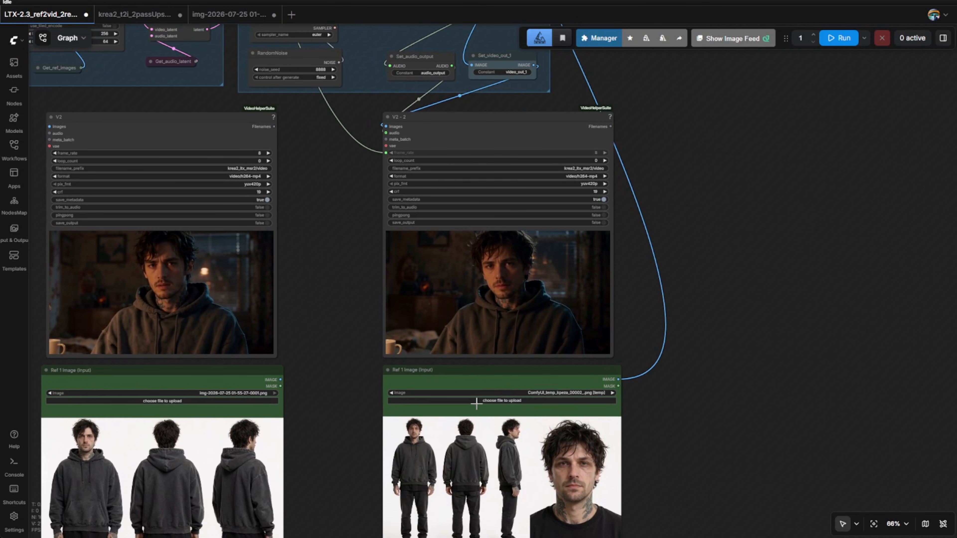
drag(479, 379, 716, 163)
scroll(673, 395, up, 5)
drag(673, 396, 589, 449)
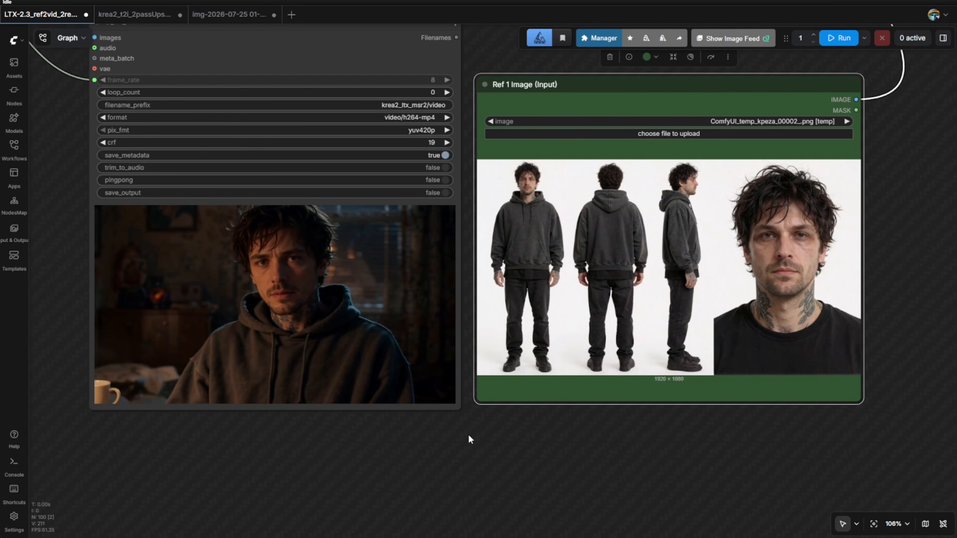
drag(564, 86, 559, 95)
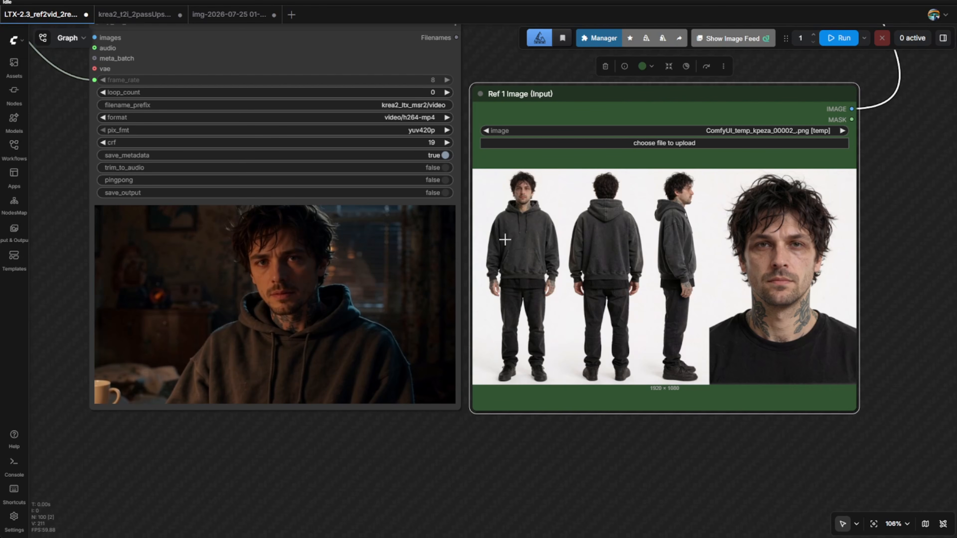
Compare the man's face, neck tattoos and hoodie in the V2 - 2 clip with the new character sheet up close
scroll(501, 266, up, 4)
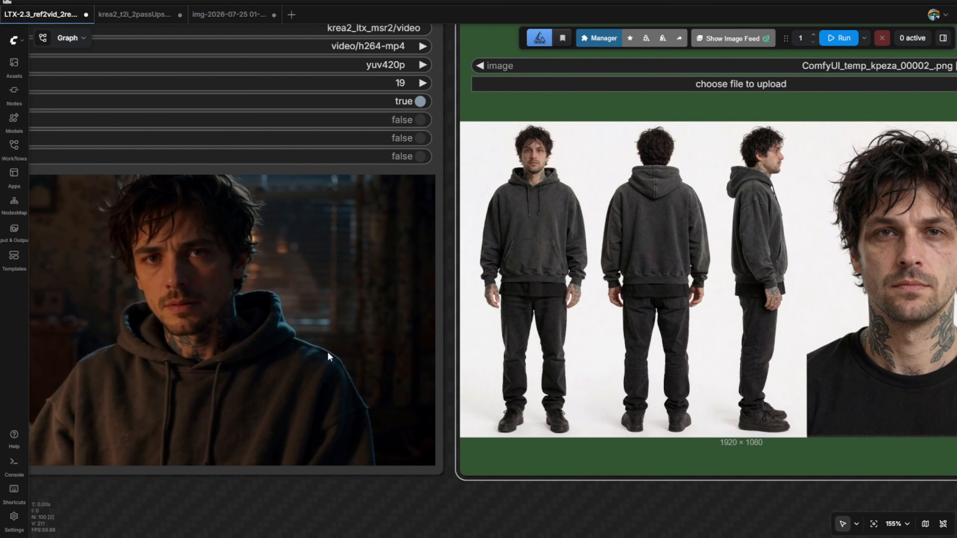
drag(250, 379, 330, 387)
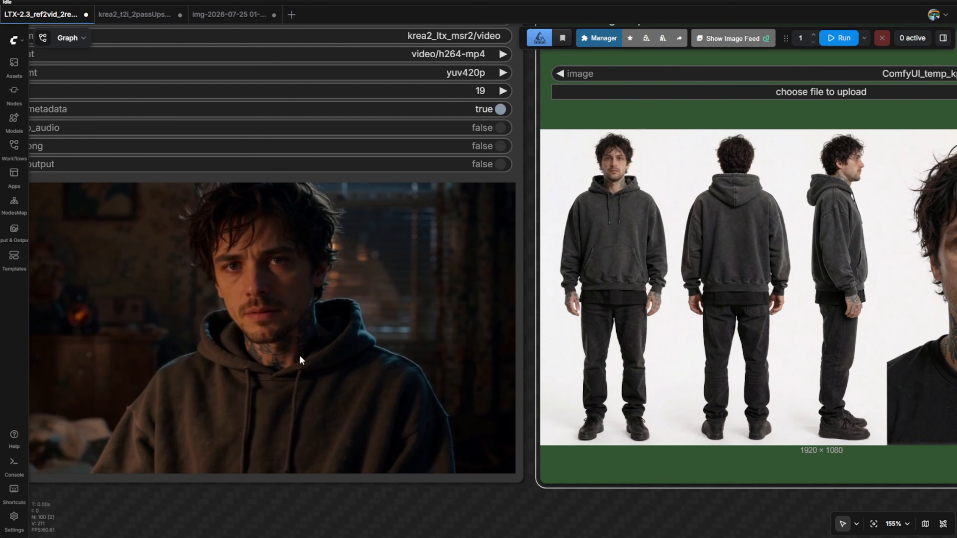
scroll(301, 354, down, 3)
drag(337, 458, 394, 454)
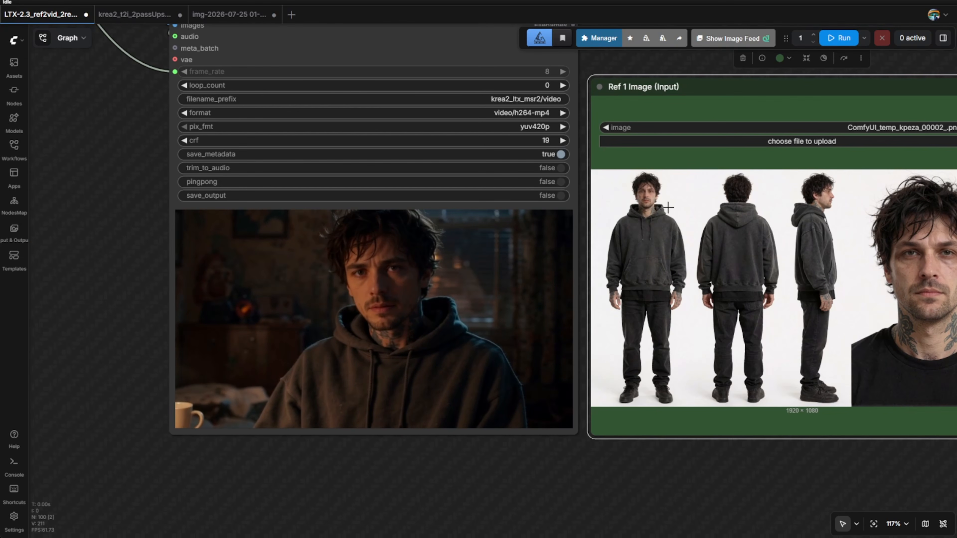
Examine the Models group's checkpoint and LoRA chain, including the Licon MSR V2 loader and its strength
drag(780, 105, 121, 125)
drag(662, 258, 742, 269)
drag(464, 67, 757, 75)
drag(377, 123, 450, 122)
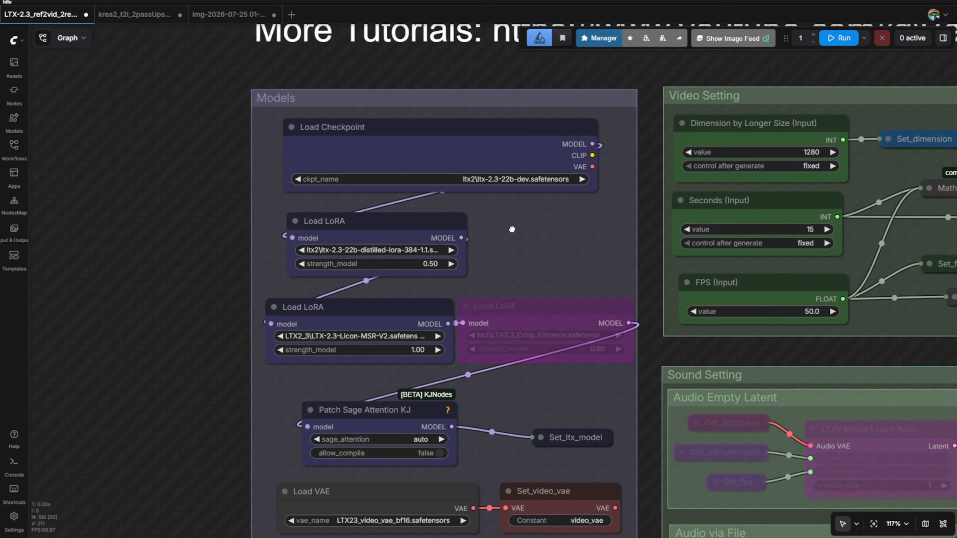
scroll(506, 248, up, 2)
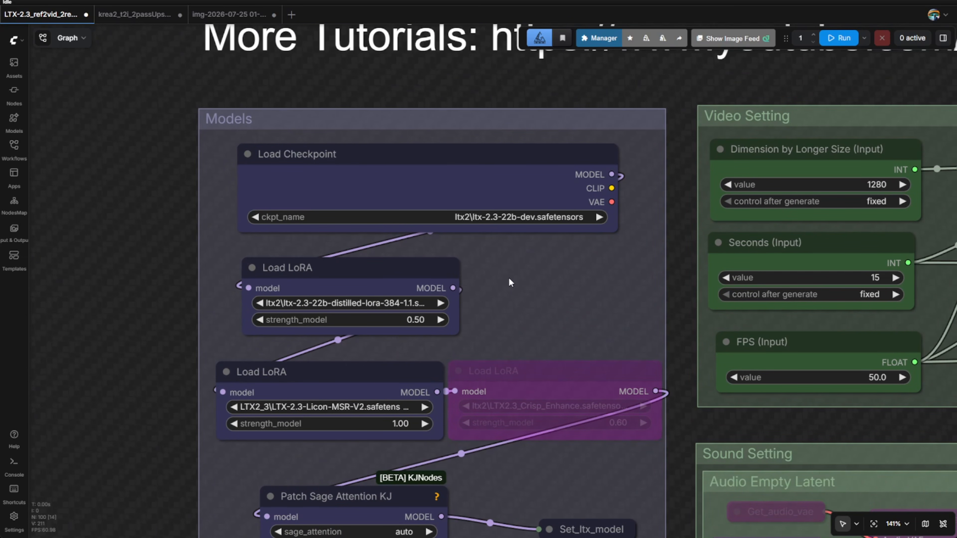
Return to the V2 - 2 clip and compare the man's face and neck tattoos with the face close-up character sheet
scroll(508, 277, down, 4)
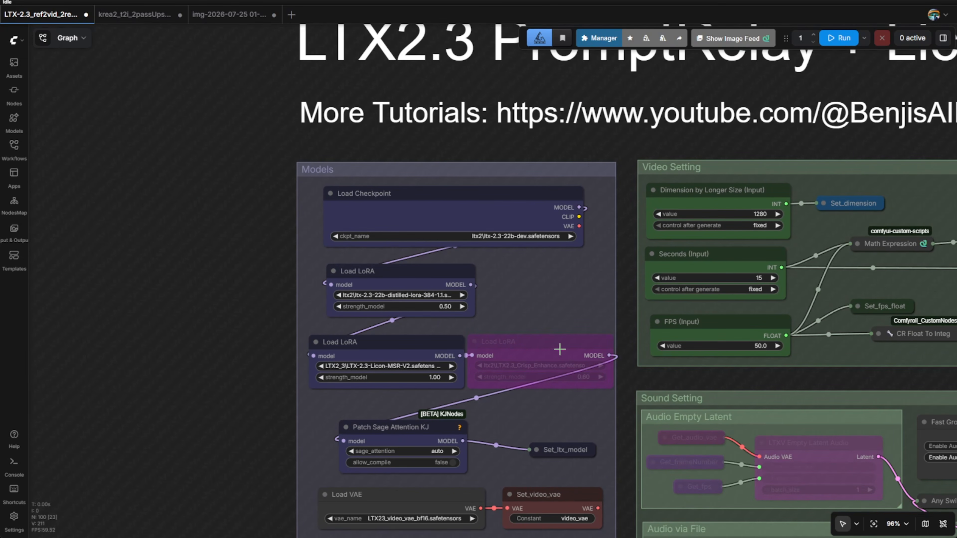
drag(602, 432, 323, 100)
drag(805, 366, 665, 169)
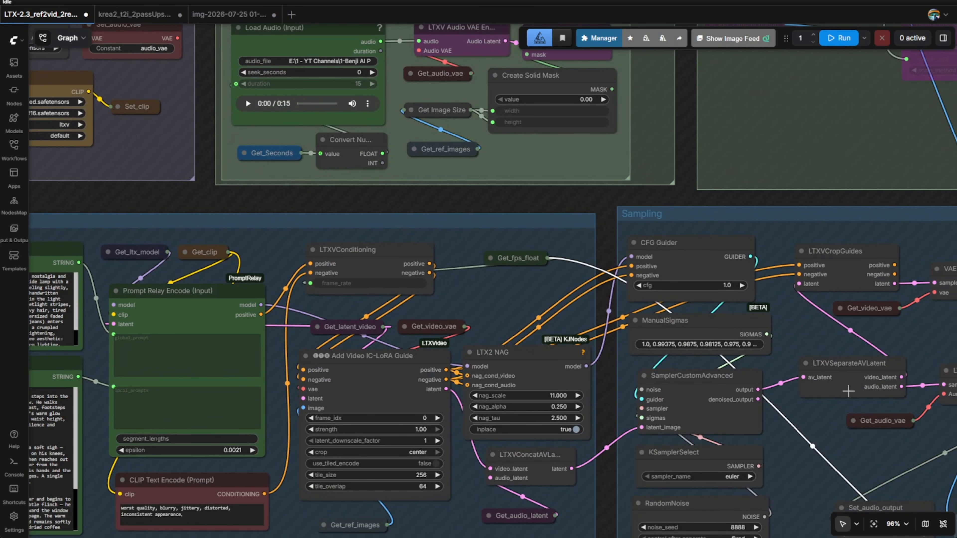
drag(827, 443, 403, 7)
drag(544, 214, 355, 16)
scroll(521, 297, up, 2)
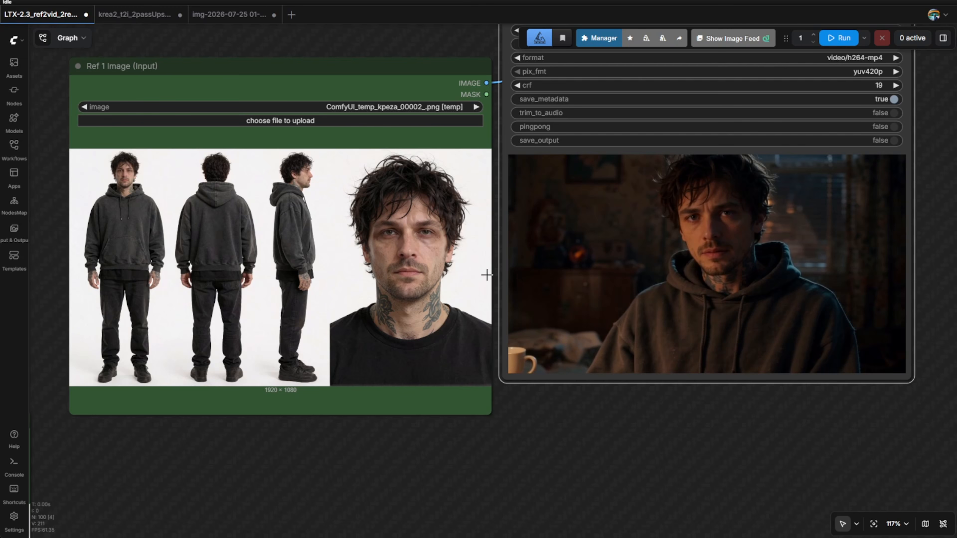
scroll(464, 281, up, 3)
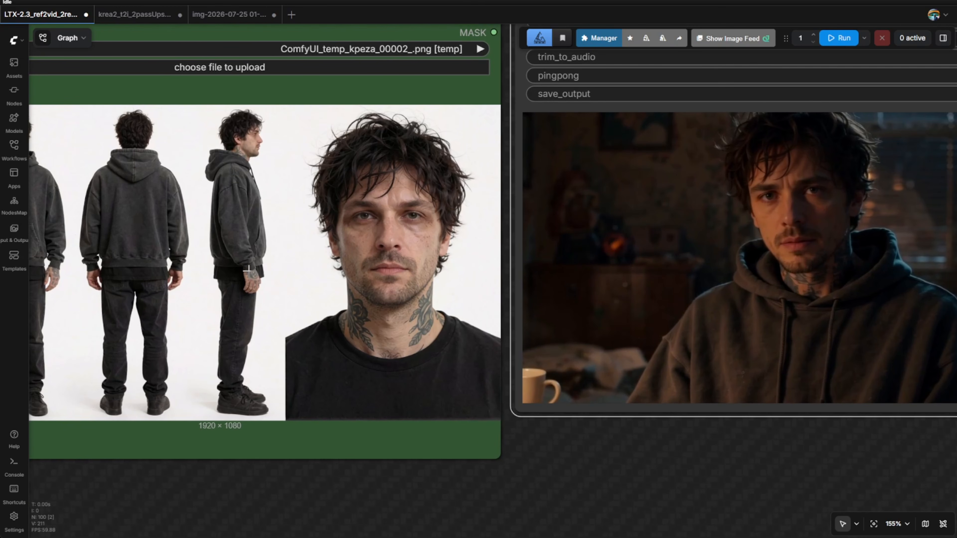
scroll(799, 285, down, 2)
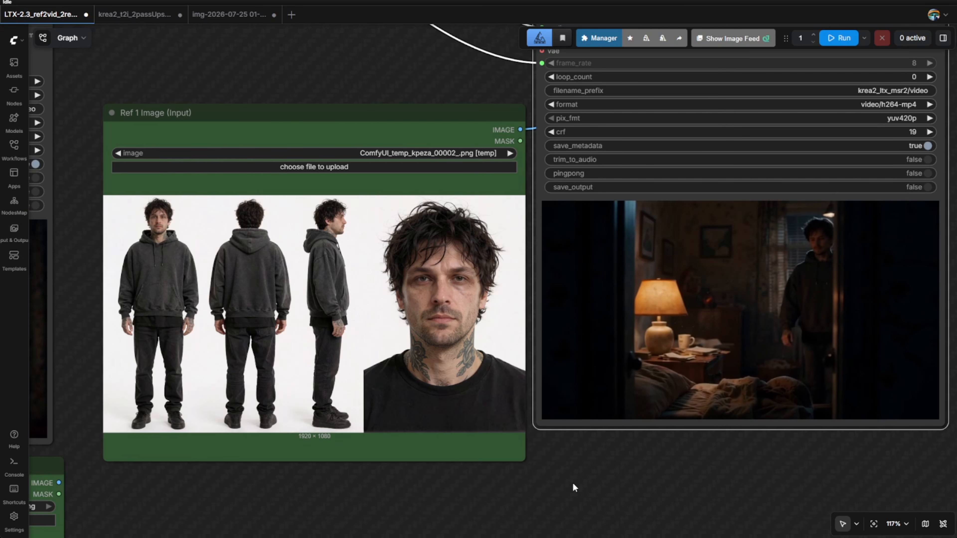
Arrange the V2 and V2 - 2 video previews side by side, with each clip's Ref 1 Image sheet on its outer side
scroll(573, 484, down, 3)
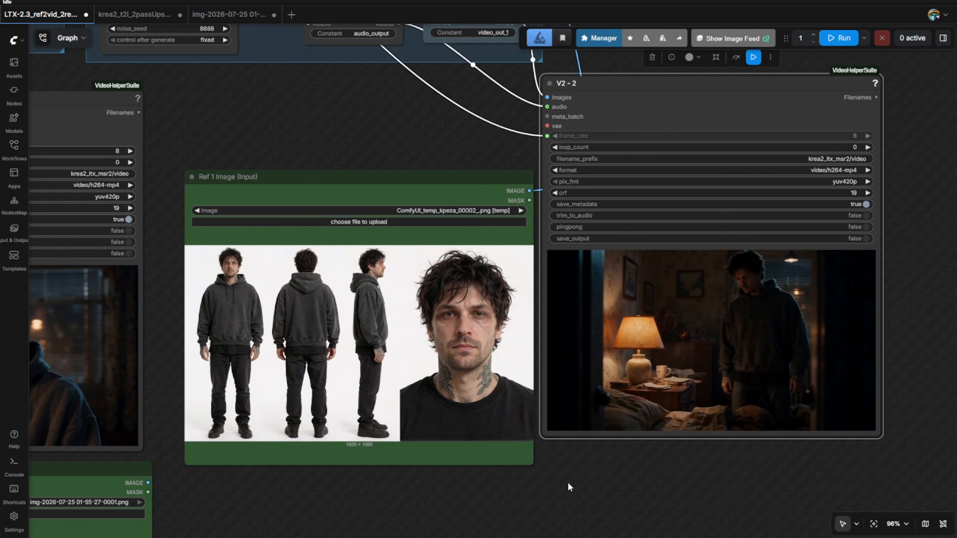
drag(344, 499, 767, 442)
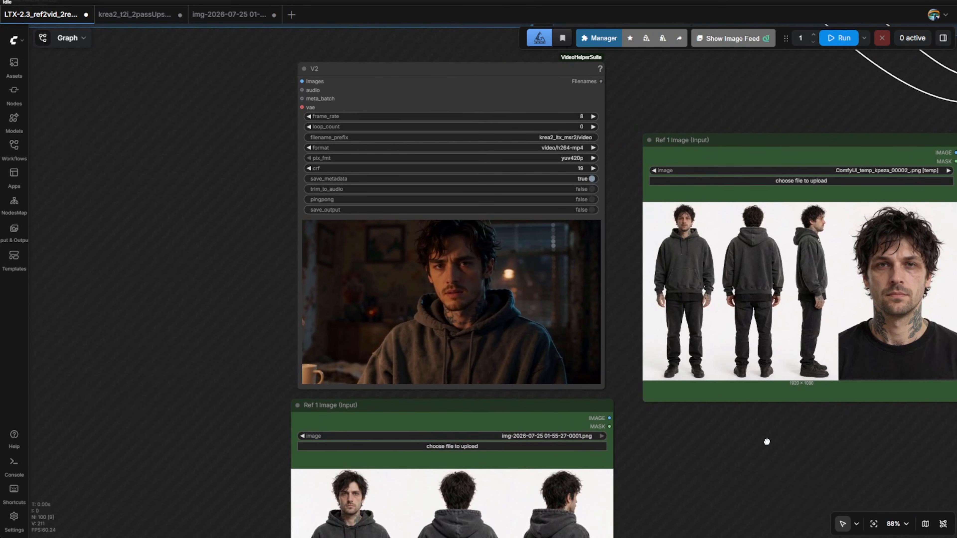
click(403, 101)
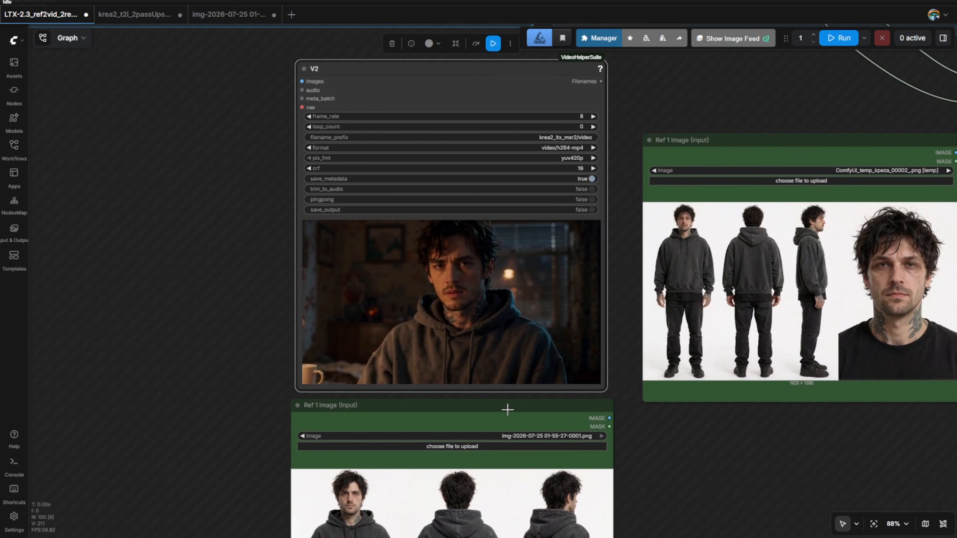
drag(506, 406, 185, 155)
drag(354, 475, 574, 500)
scroll(478, 507, up, 2)
drag(544, 503, 507, 511)
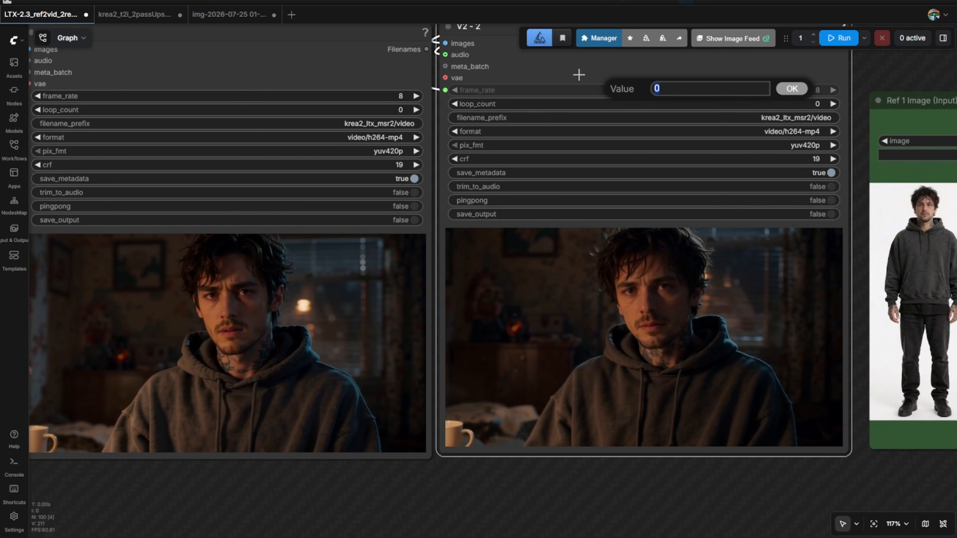
click(579, 74)
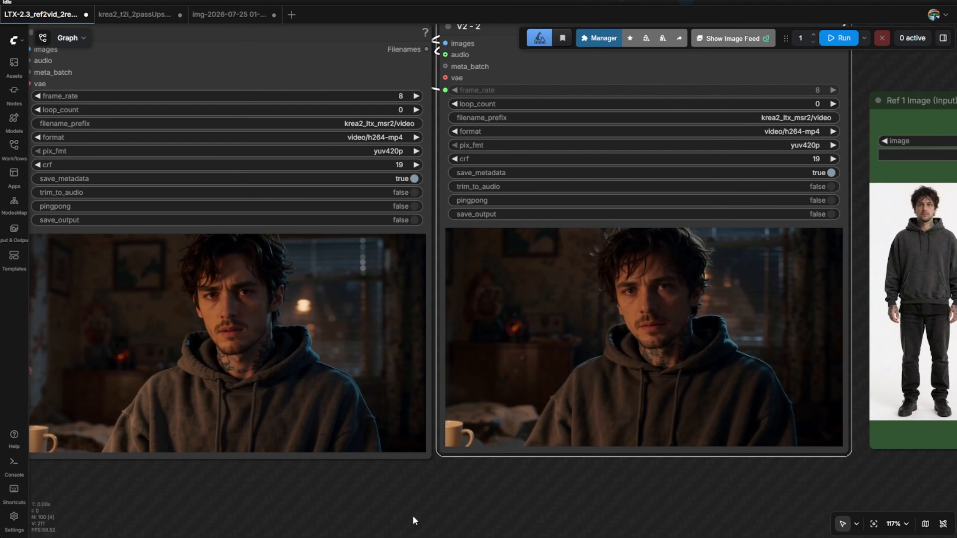
Compare the man's face, tattoos and hoodie between the V2 and V2 - 2 clips and the face close-up sheet
drag(346, 520, 397, 513)
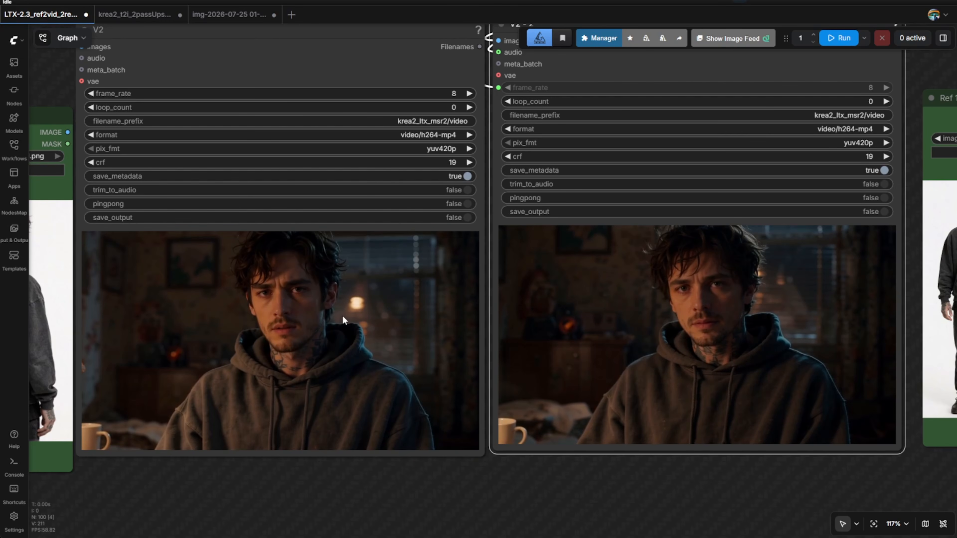
scroll(344, 320, down, 3)
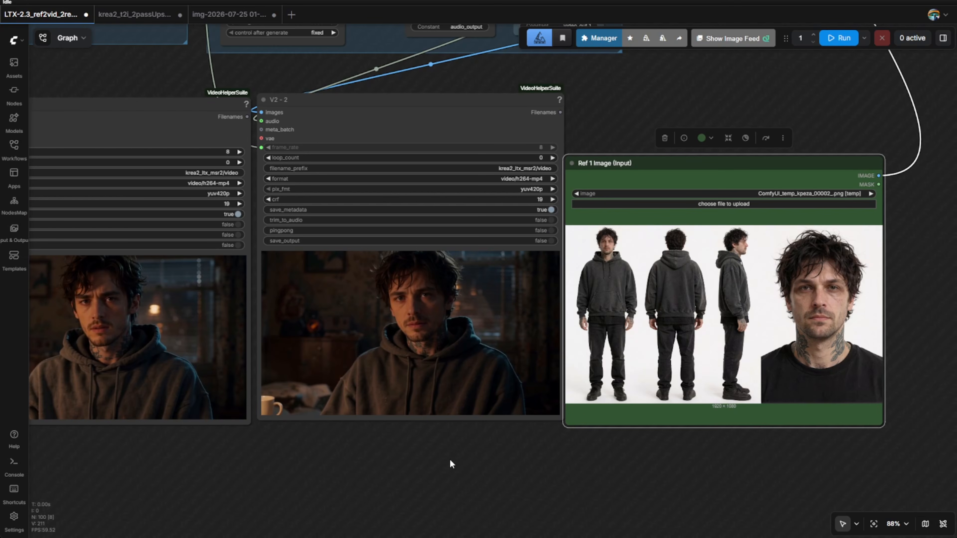
drag(450, 459, 583, 520)
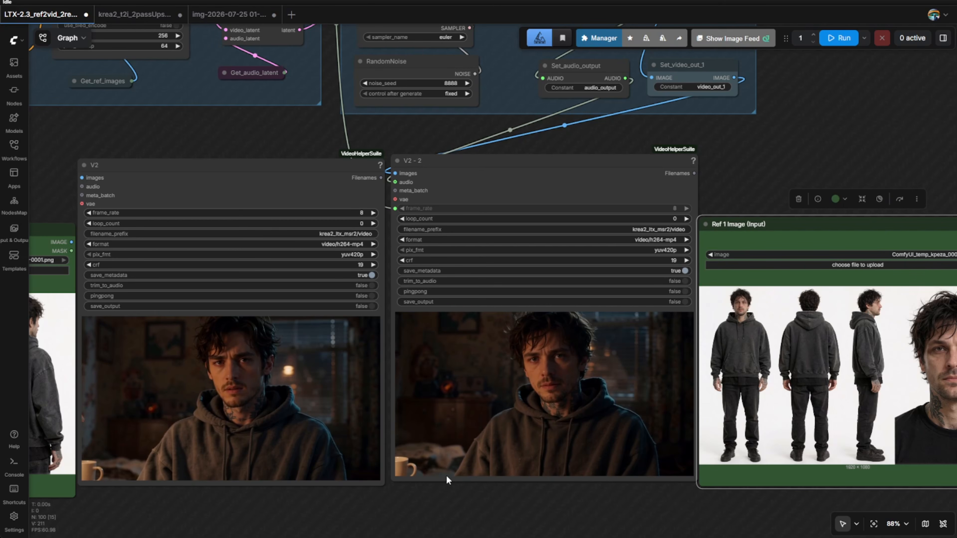
scroll(482, 506, up, 2)
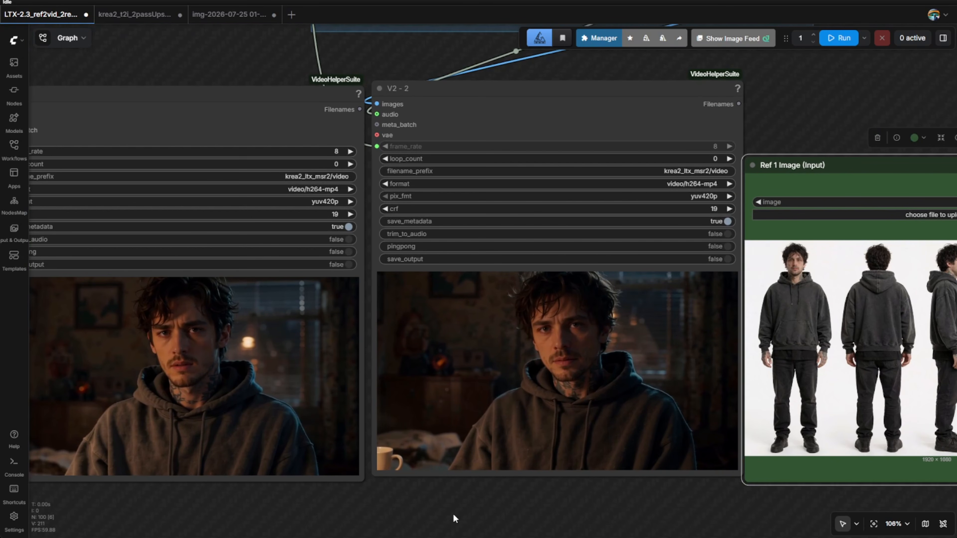
drag(453, 514, 520, 521)
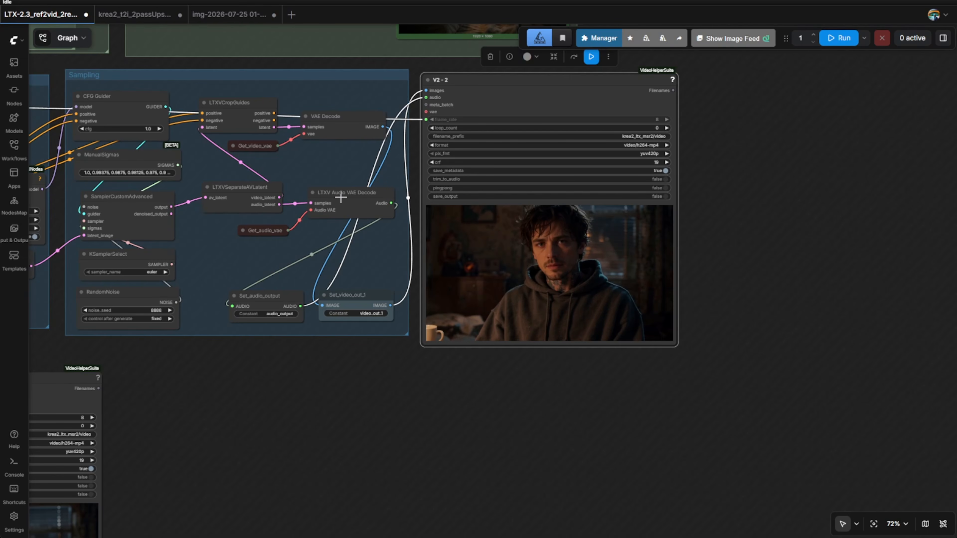
Examine the V2 clip beside its three-view hoodie reference sheet without the face close-up
scroll(214, 451, down, 2)
drag(213, 450, 696, 209)
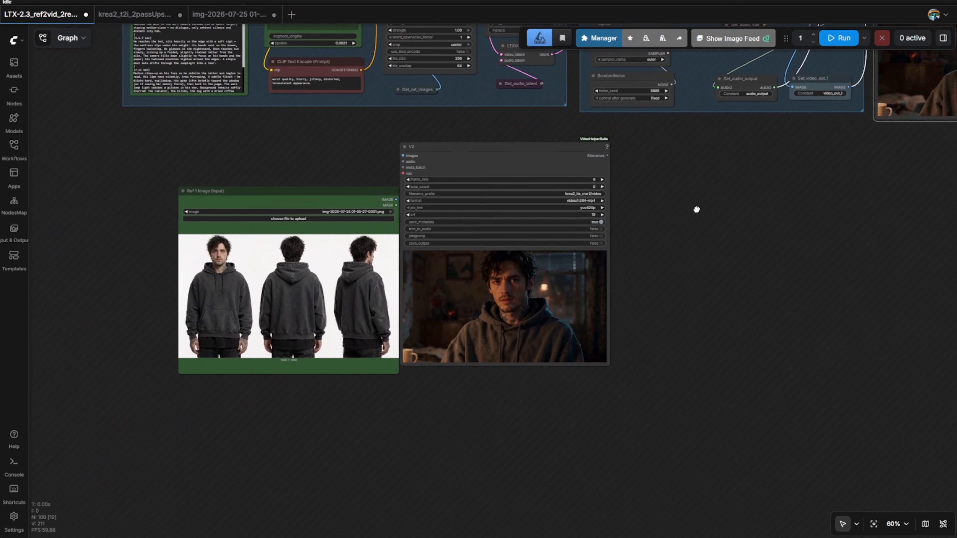
scroll(375, 367, up, 2)
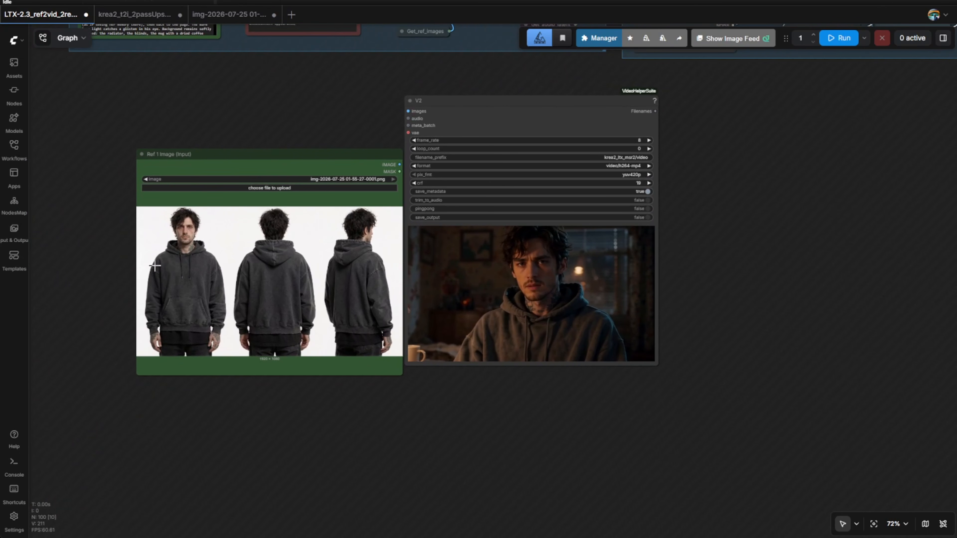